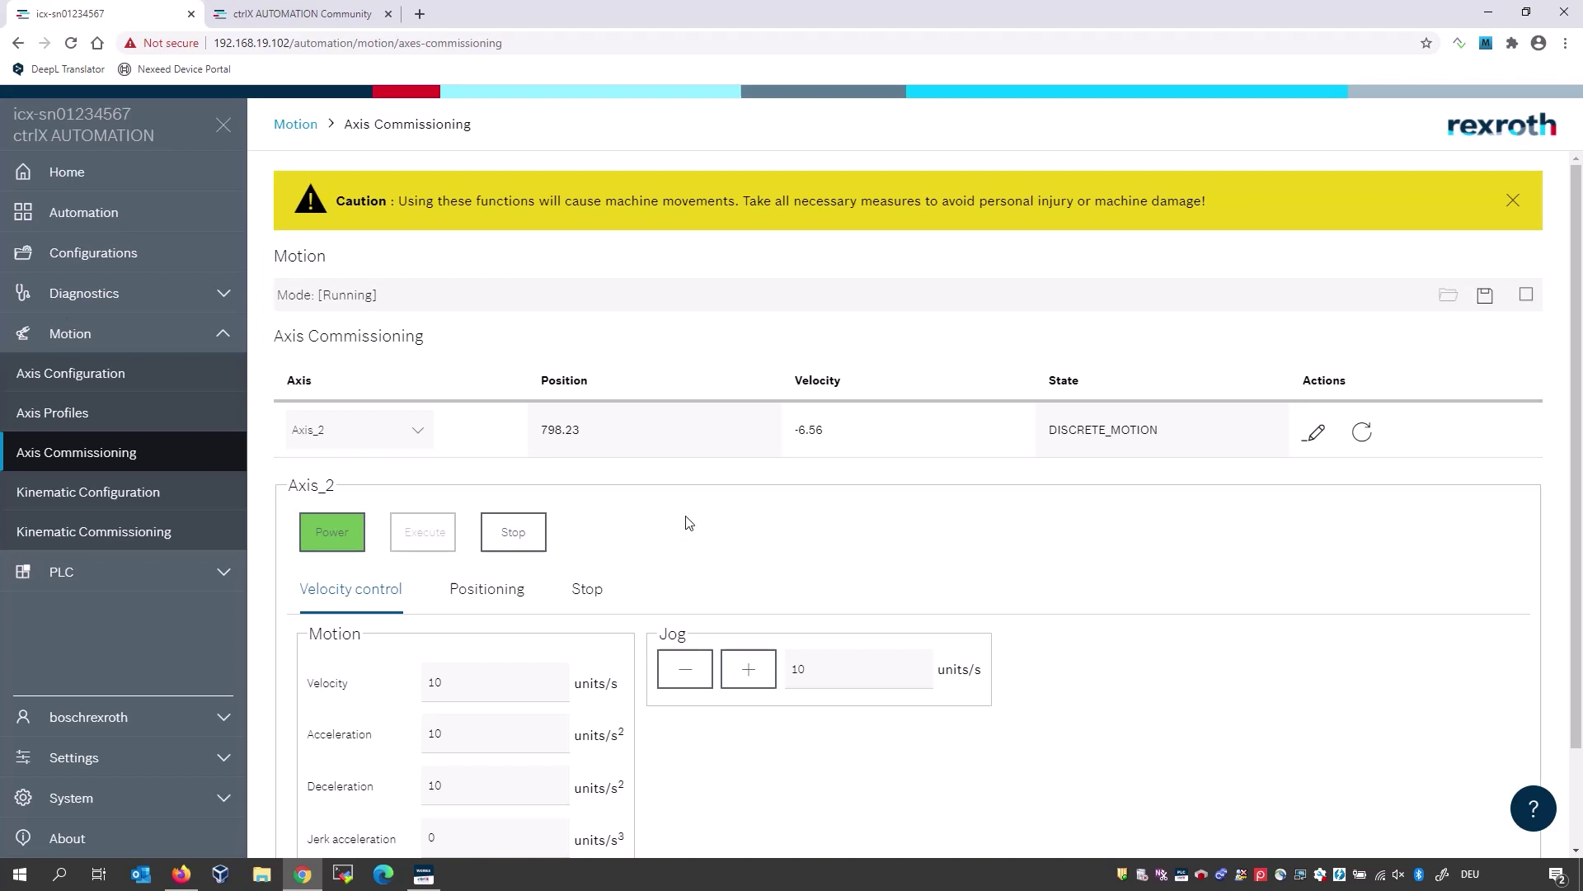
# - Switch to the ctrlX AUTOMATION Community page and view the Mirasoft AnyViz Cloud Adapter article in the App Zone
pyautogui.click(310, 20)
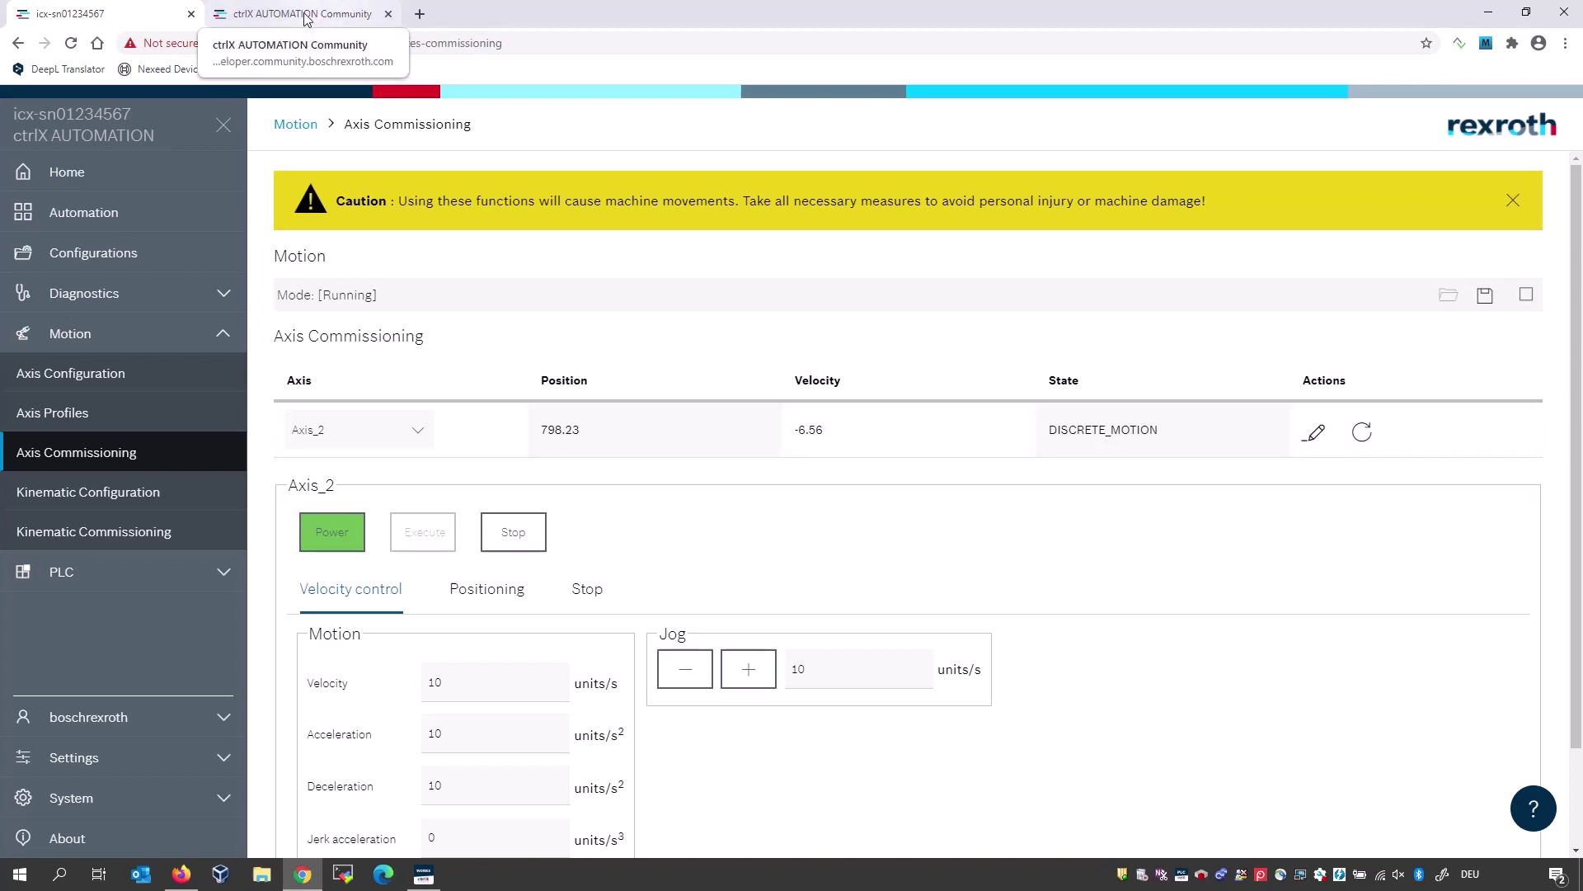
pyautogui.scroll(-2, 423, 329)
pyautogui.click(425, 648)
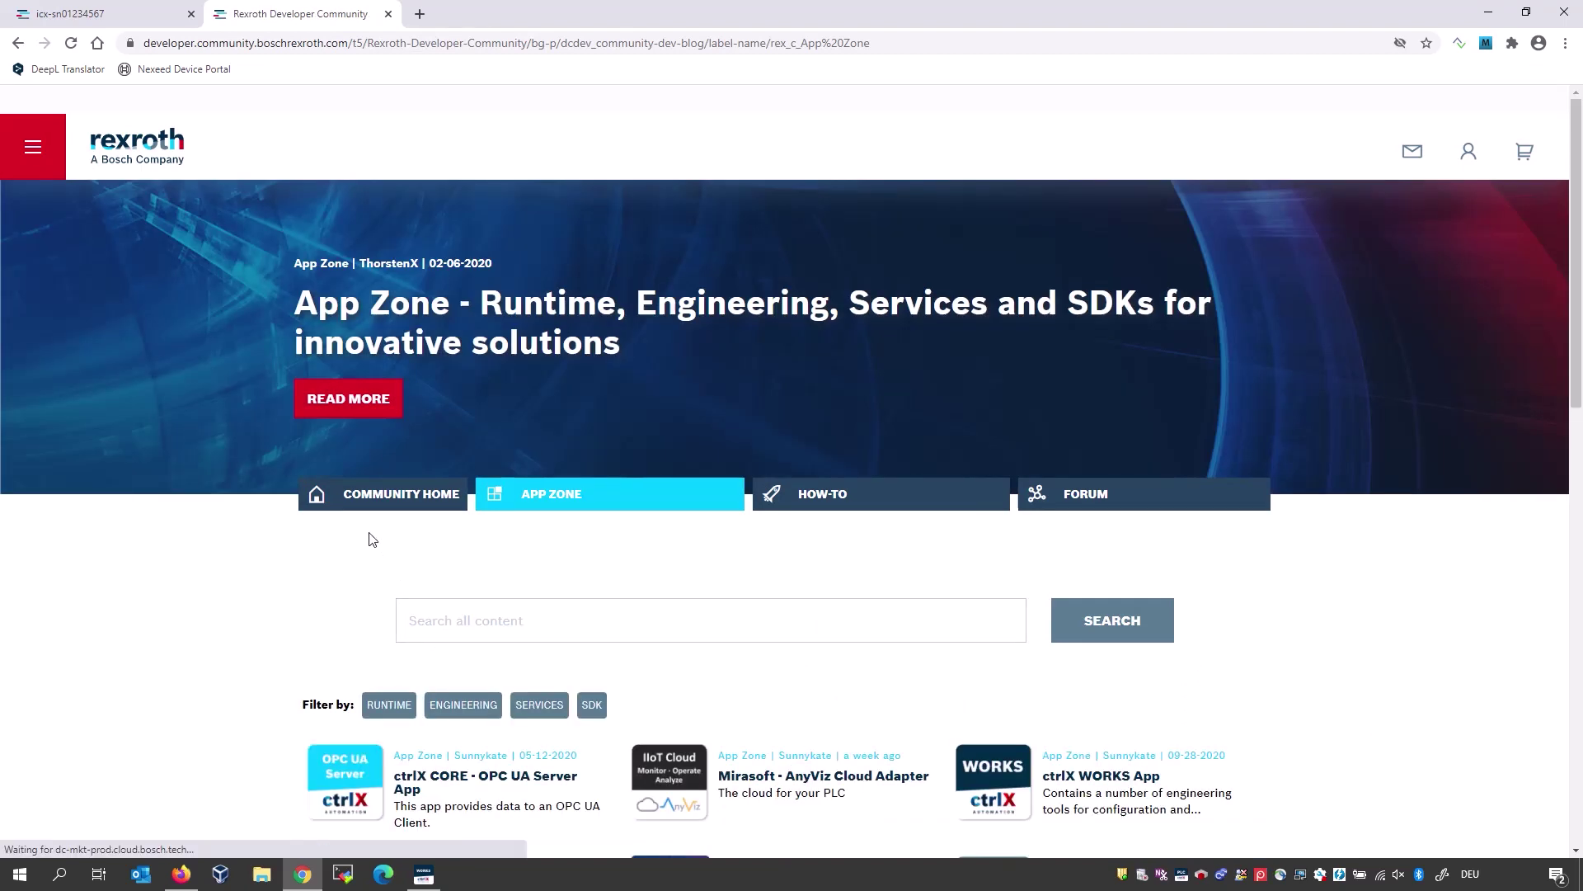
pyautogui.scroll(-2, 386, 556)
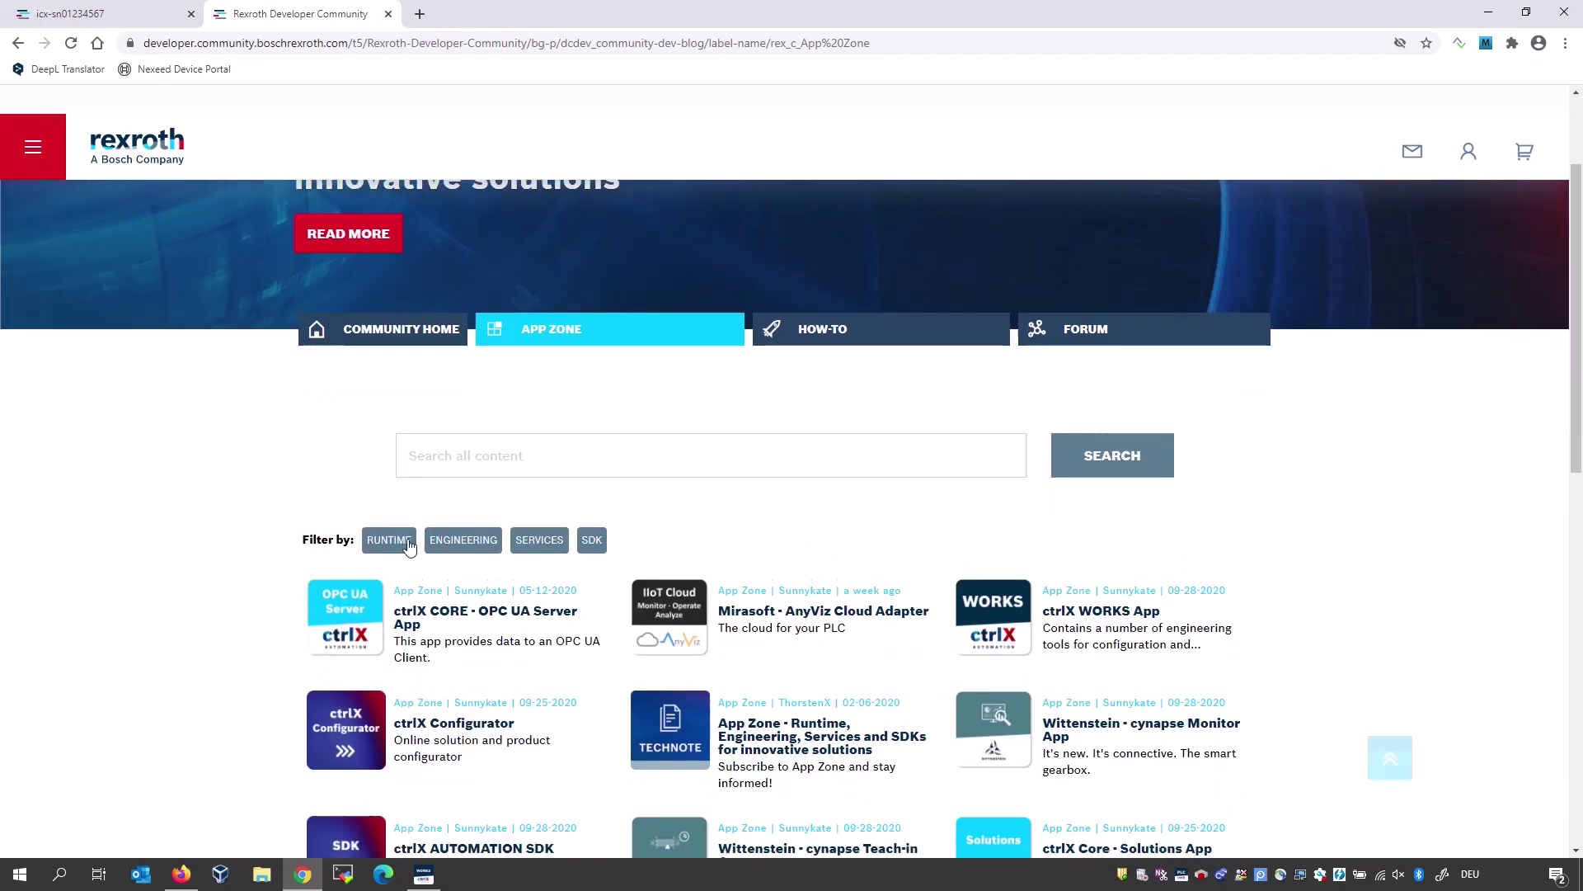
pyautogui.click(790, 625)
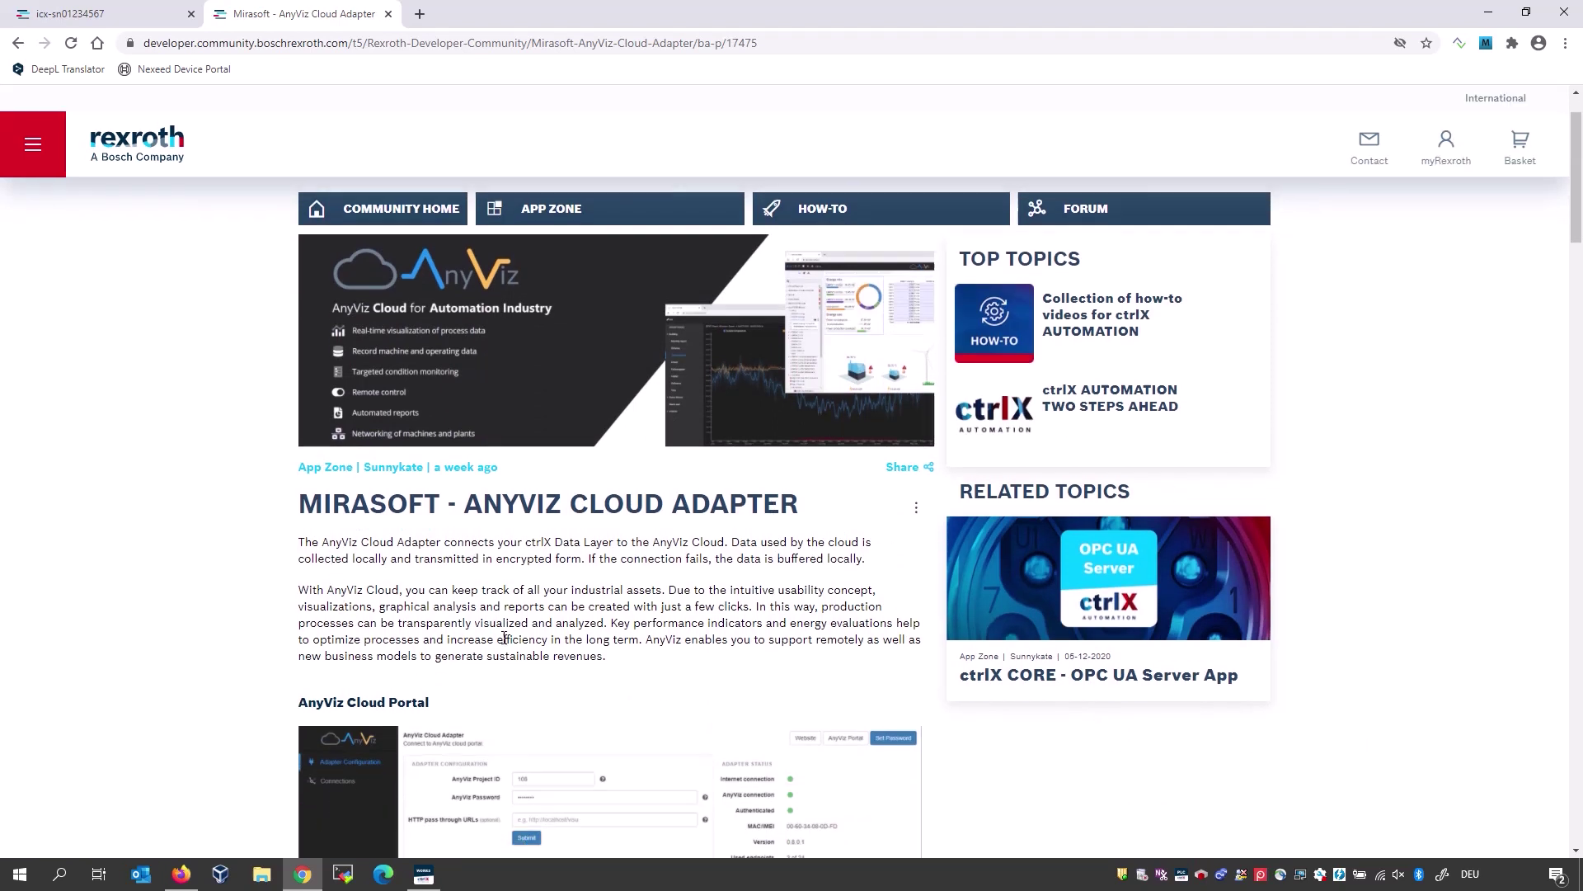
# - Return to the ctrlX controller's web interface, open its app management and switch the controller to service mode
pyautogui.click(96, 17)
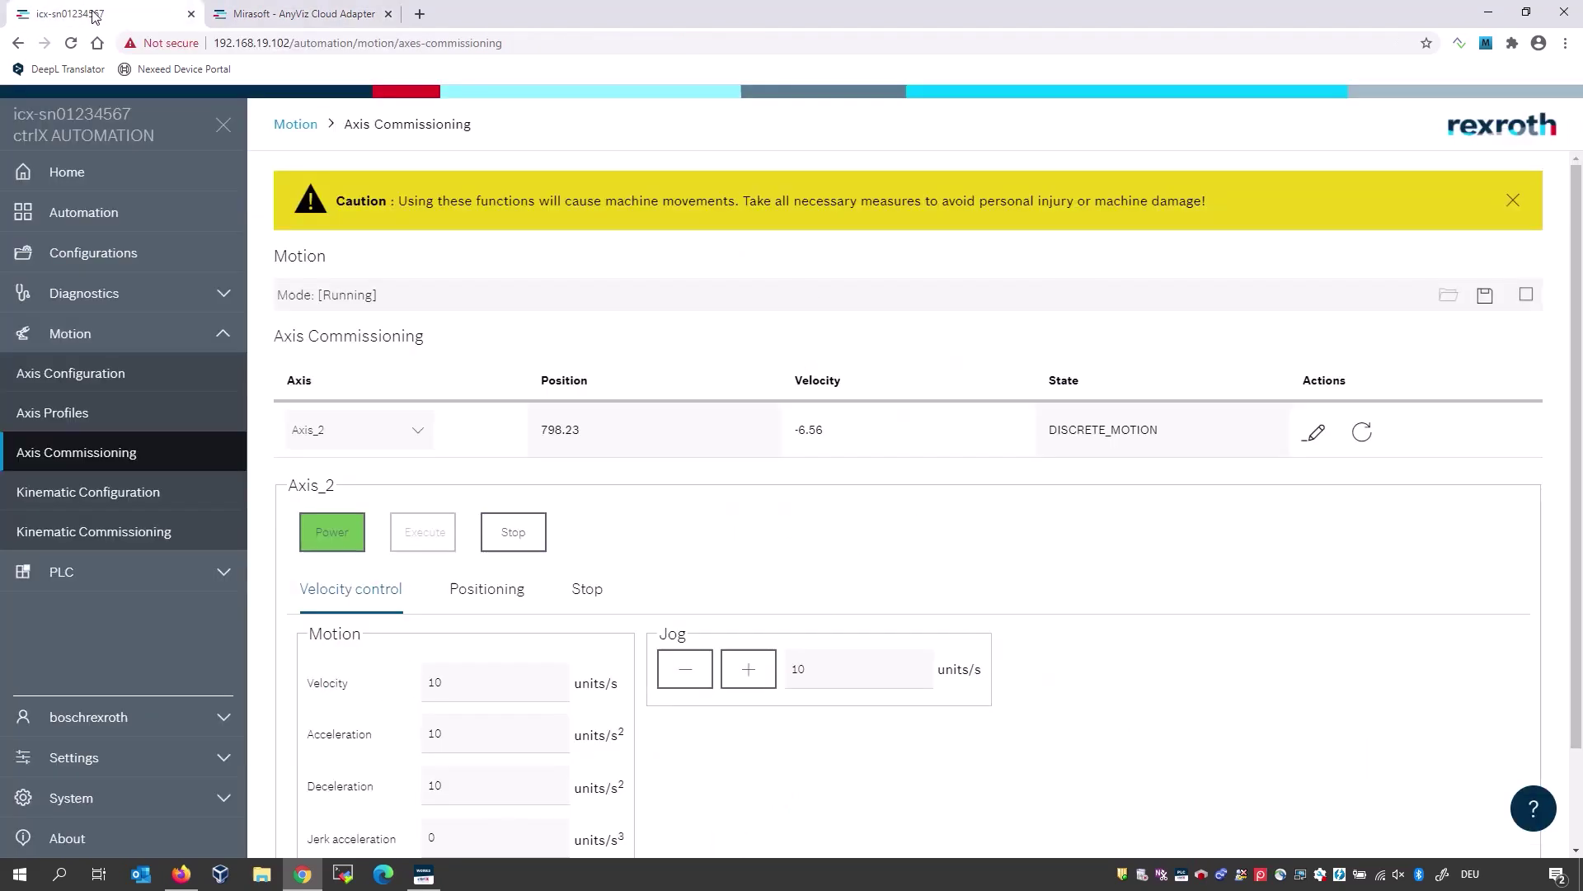
pyautogui.click(182, 758)
pyautogui.click(33, 694)
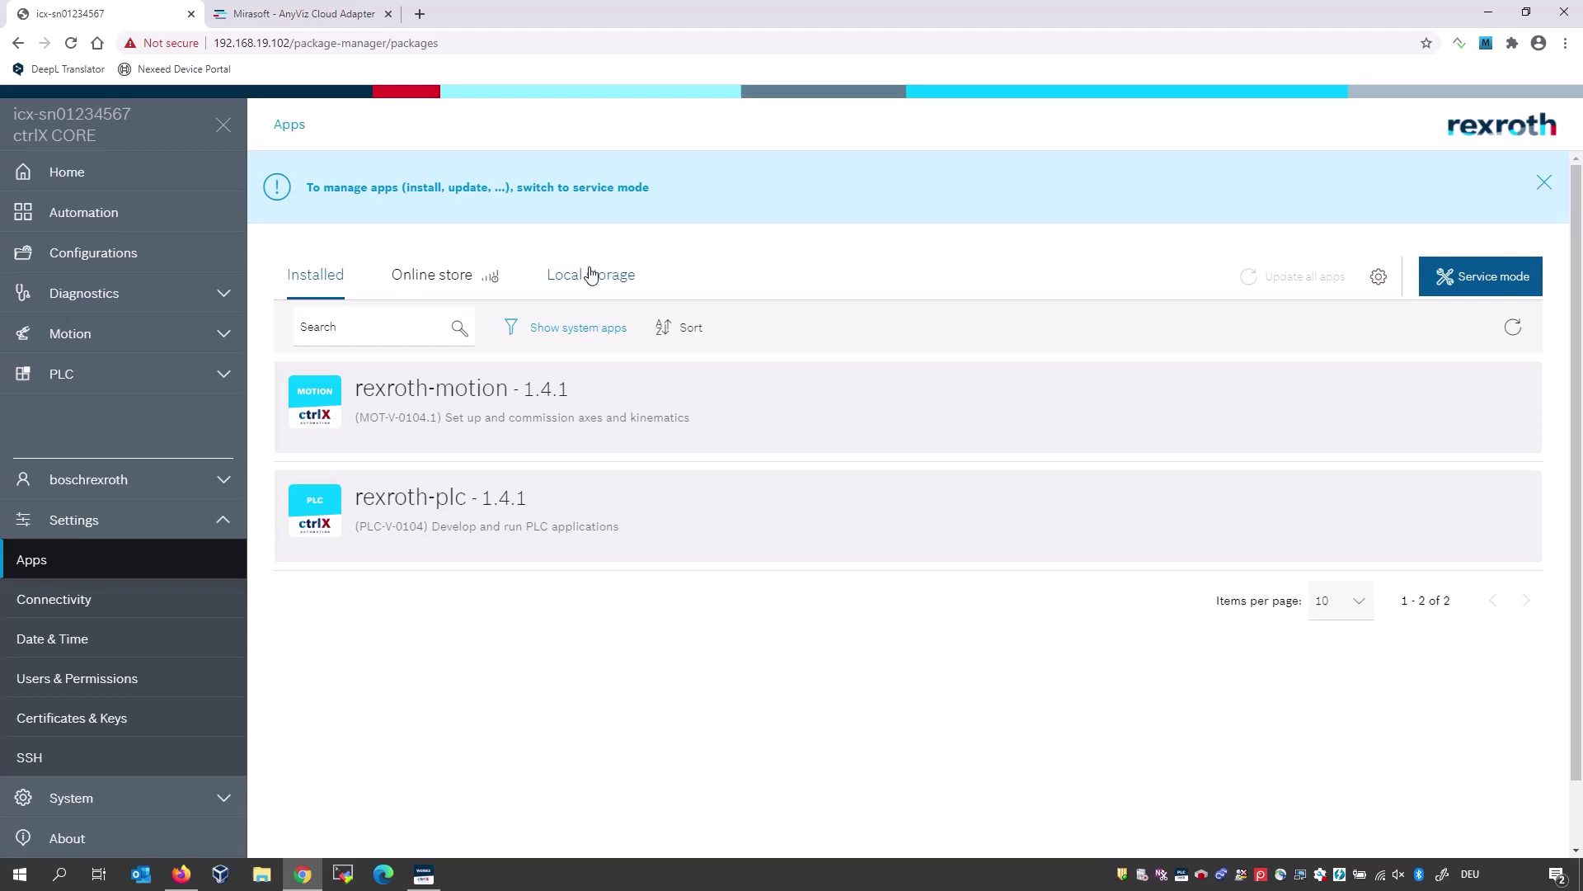
pyautogui.click(1474, 283)
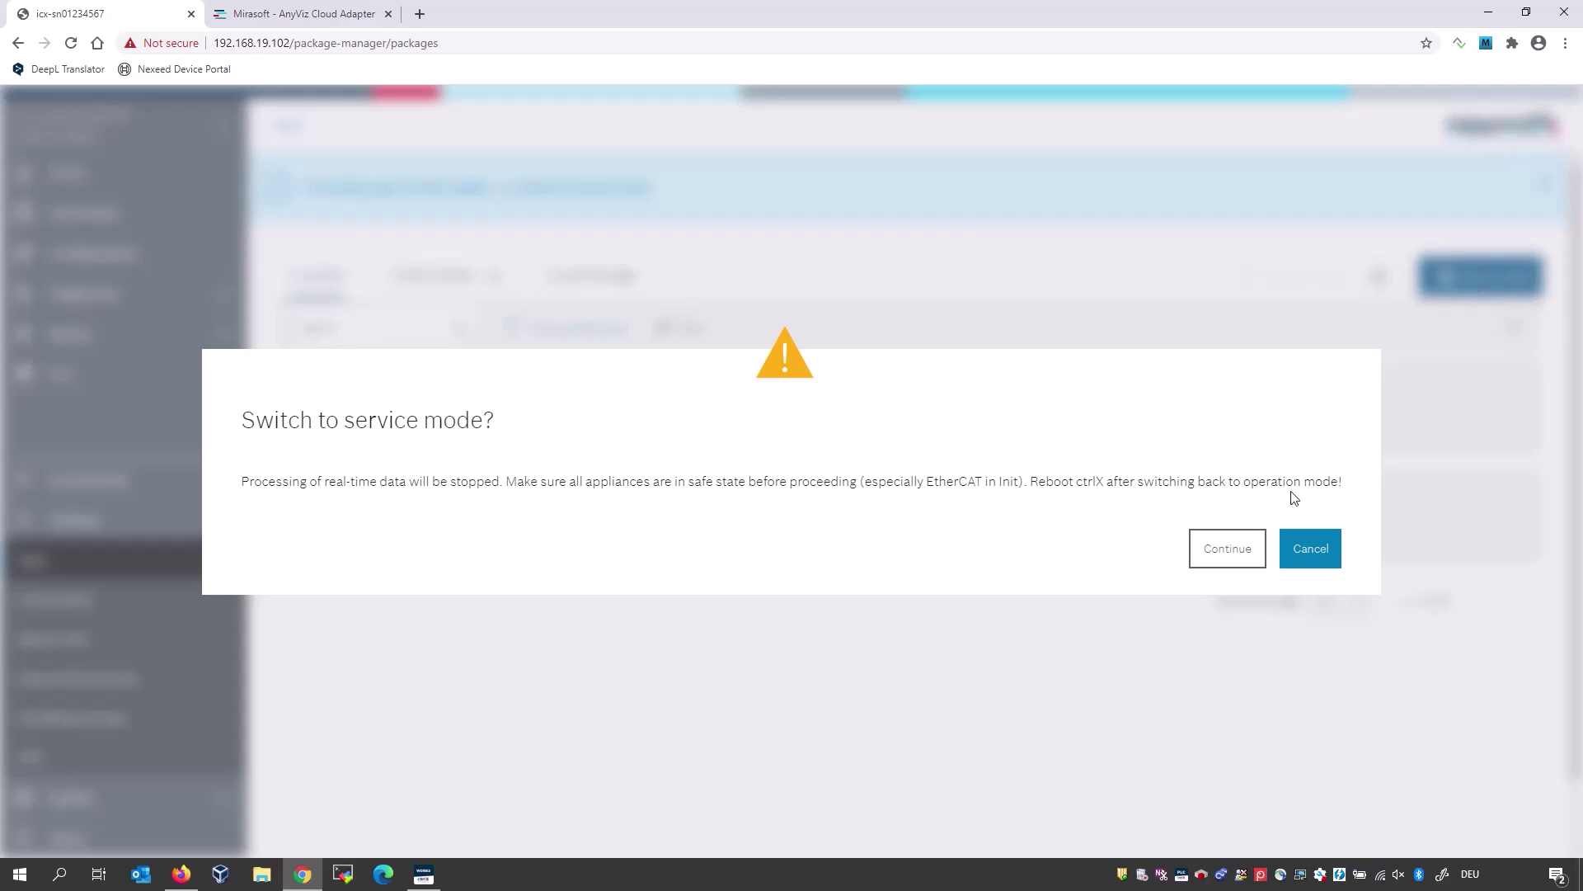
pyautogui.click(1220, 554)
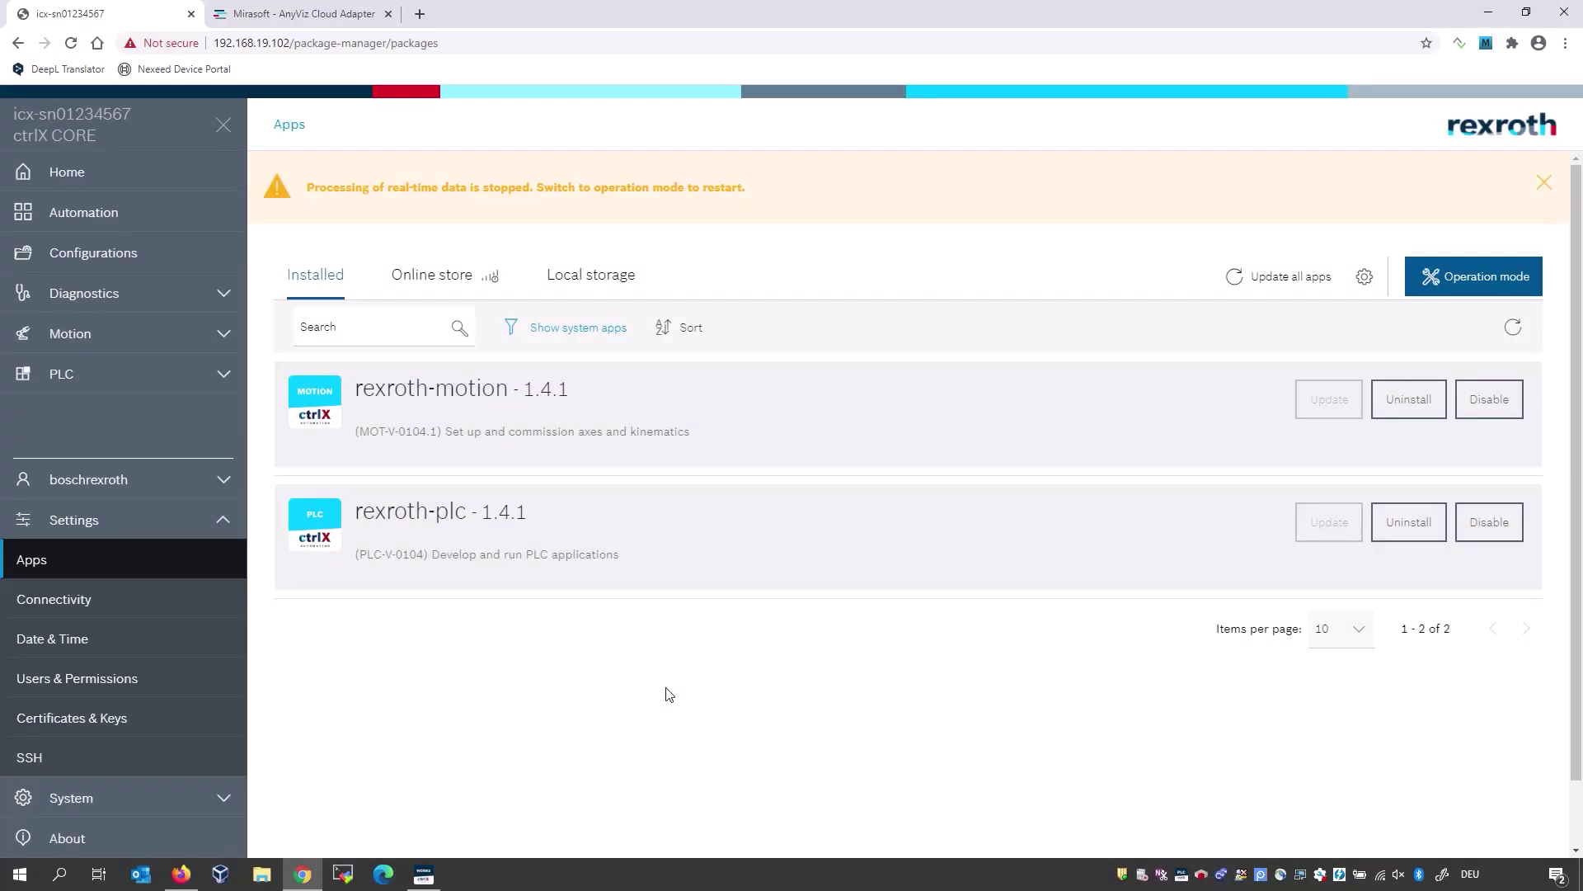
# - Install the anyvizcloudadapter app from local storage and switch the controller back to operation mode
pyautogui.click(589, 280)
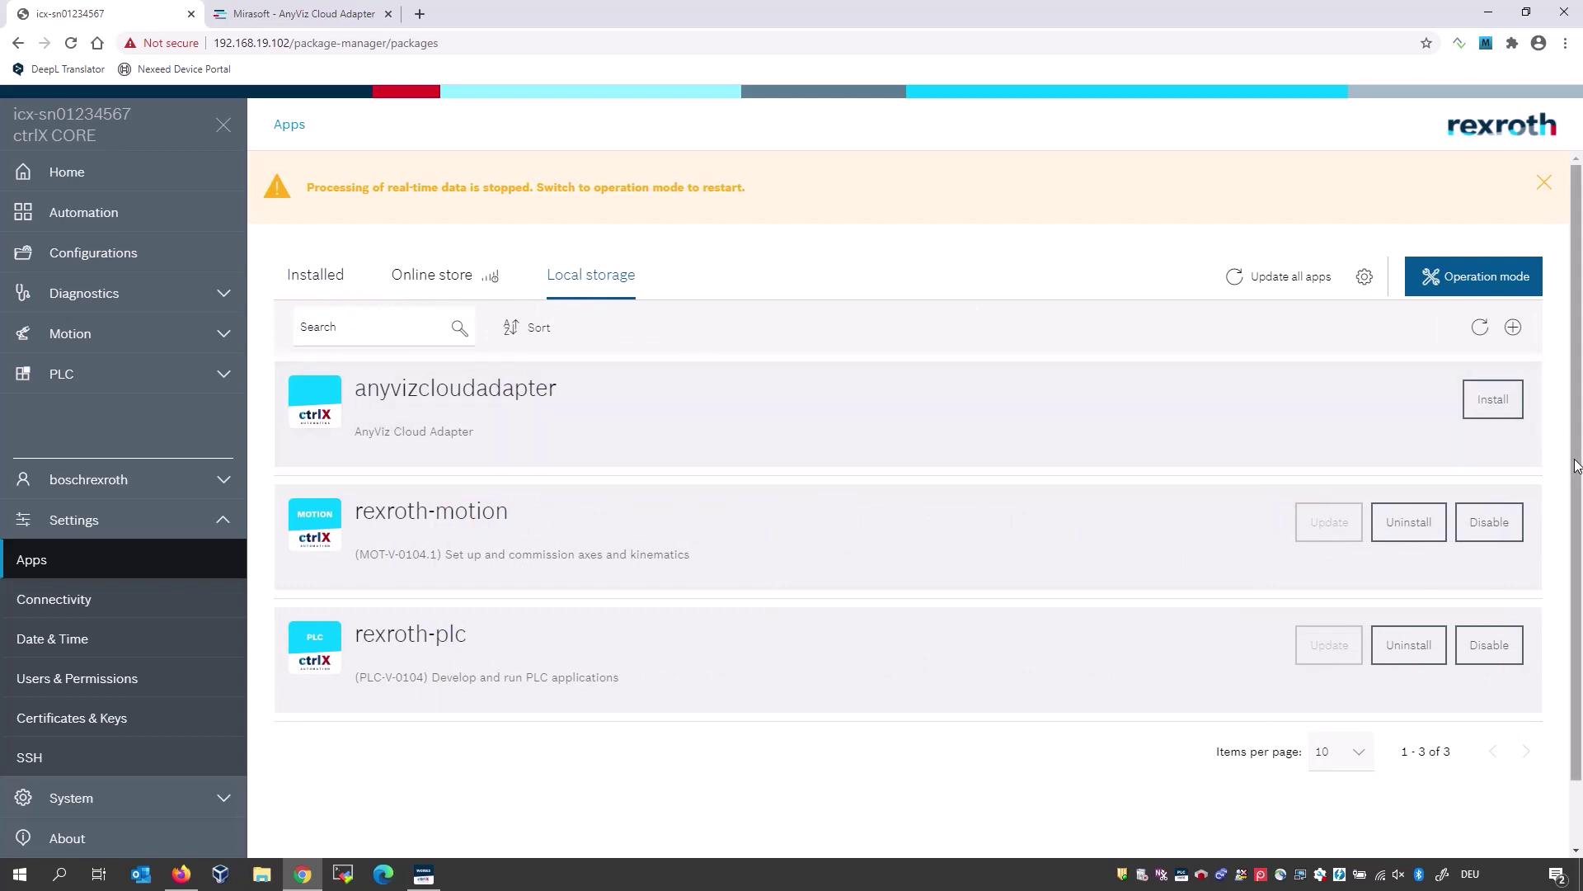
pyautogui.click(1492, 399)
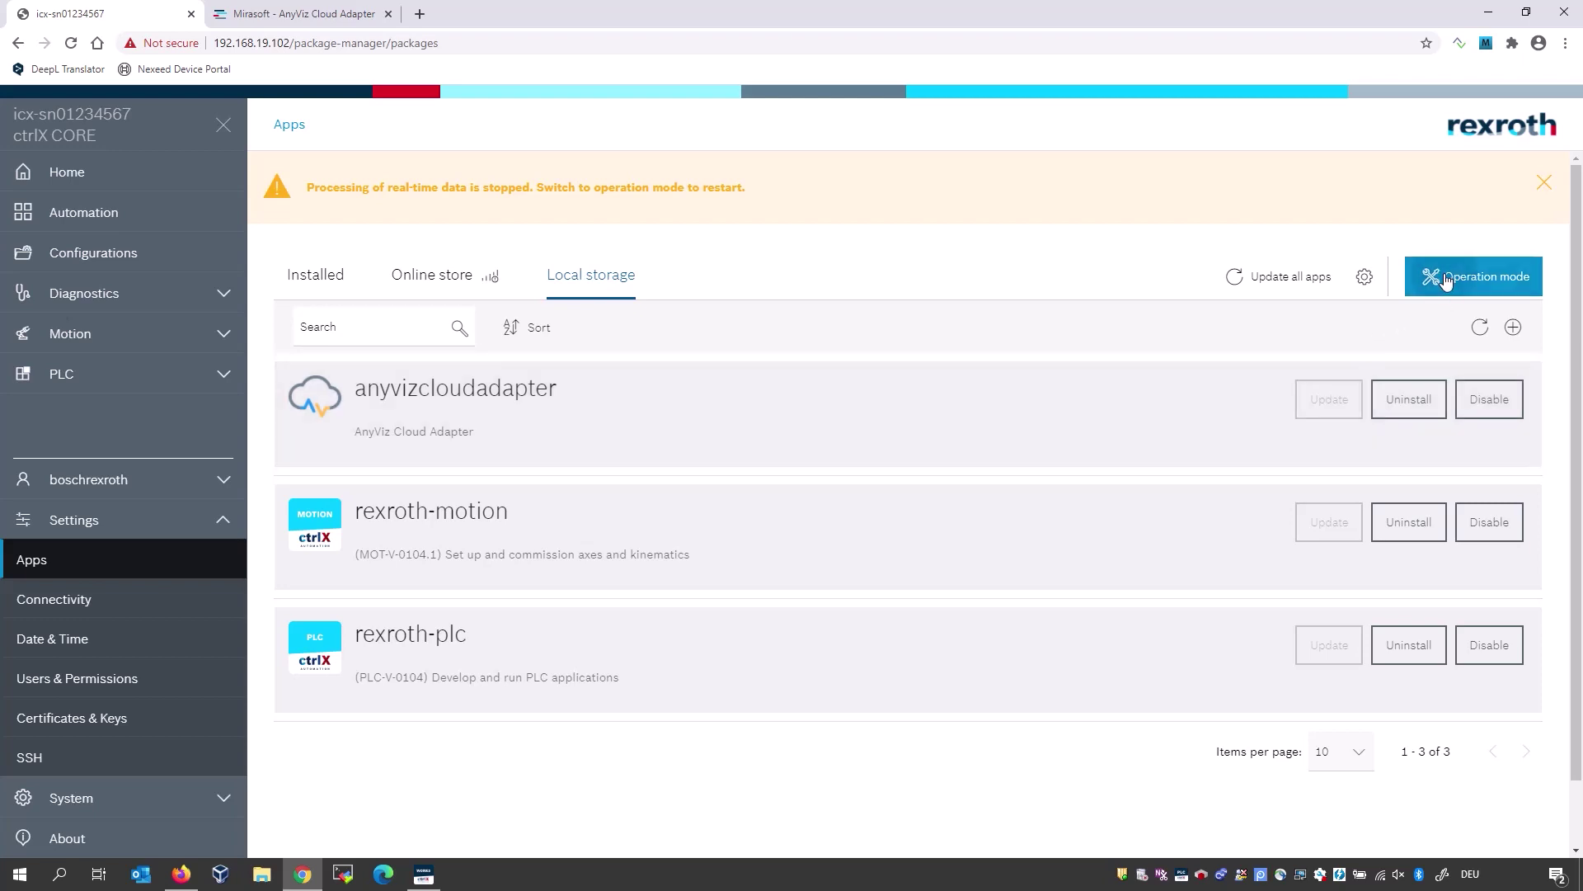
pyautogui.click(1445, 279)
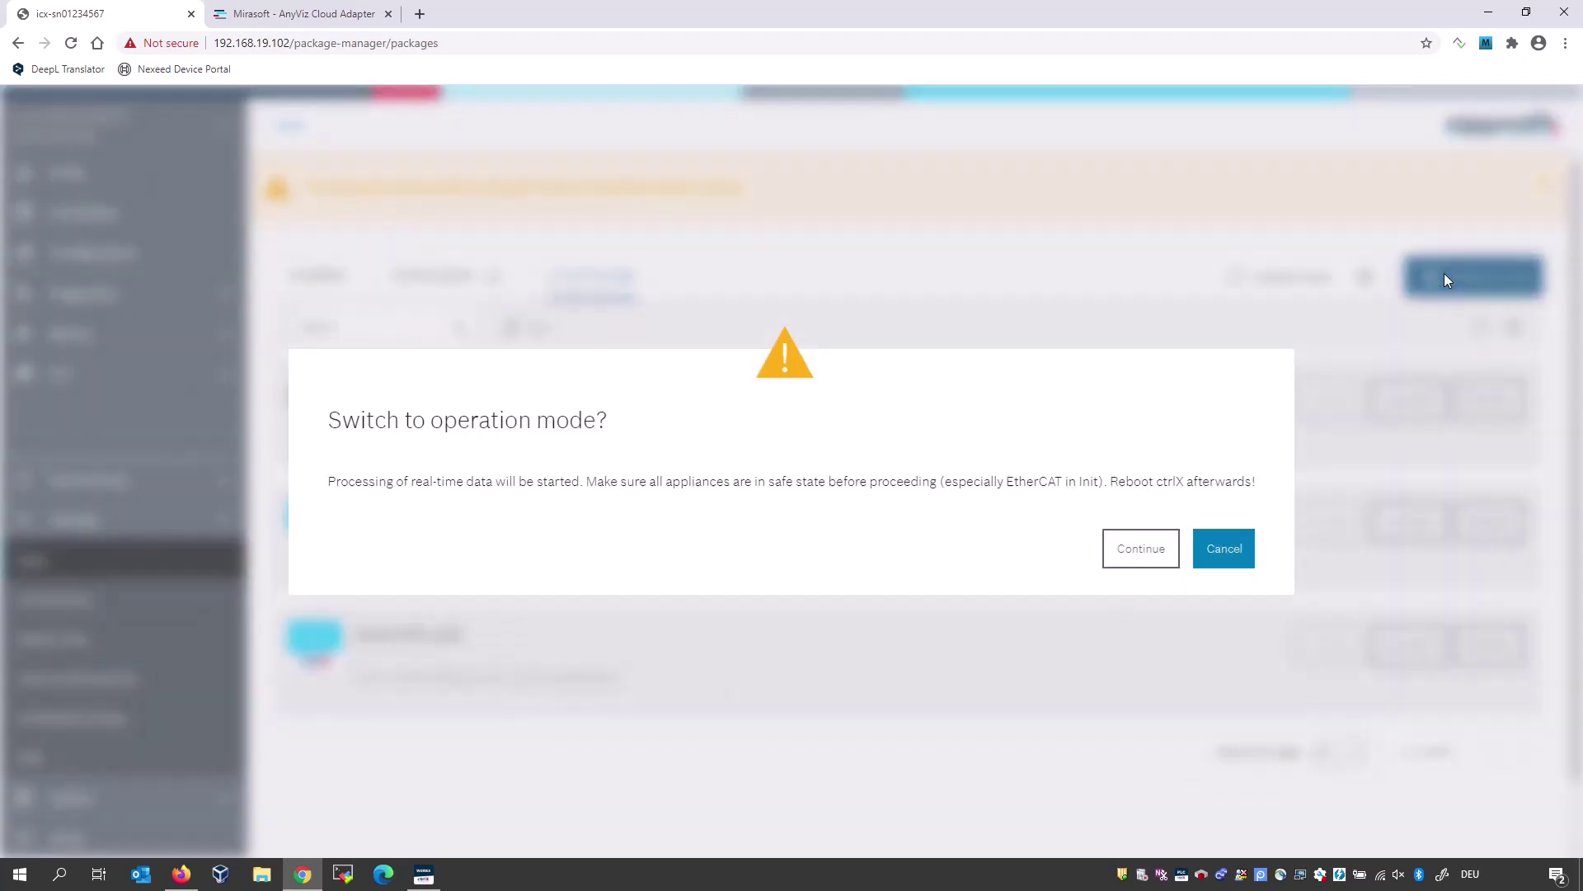
pyautogui.click(1141, 551)
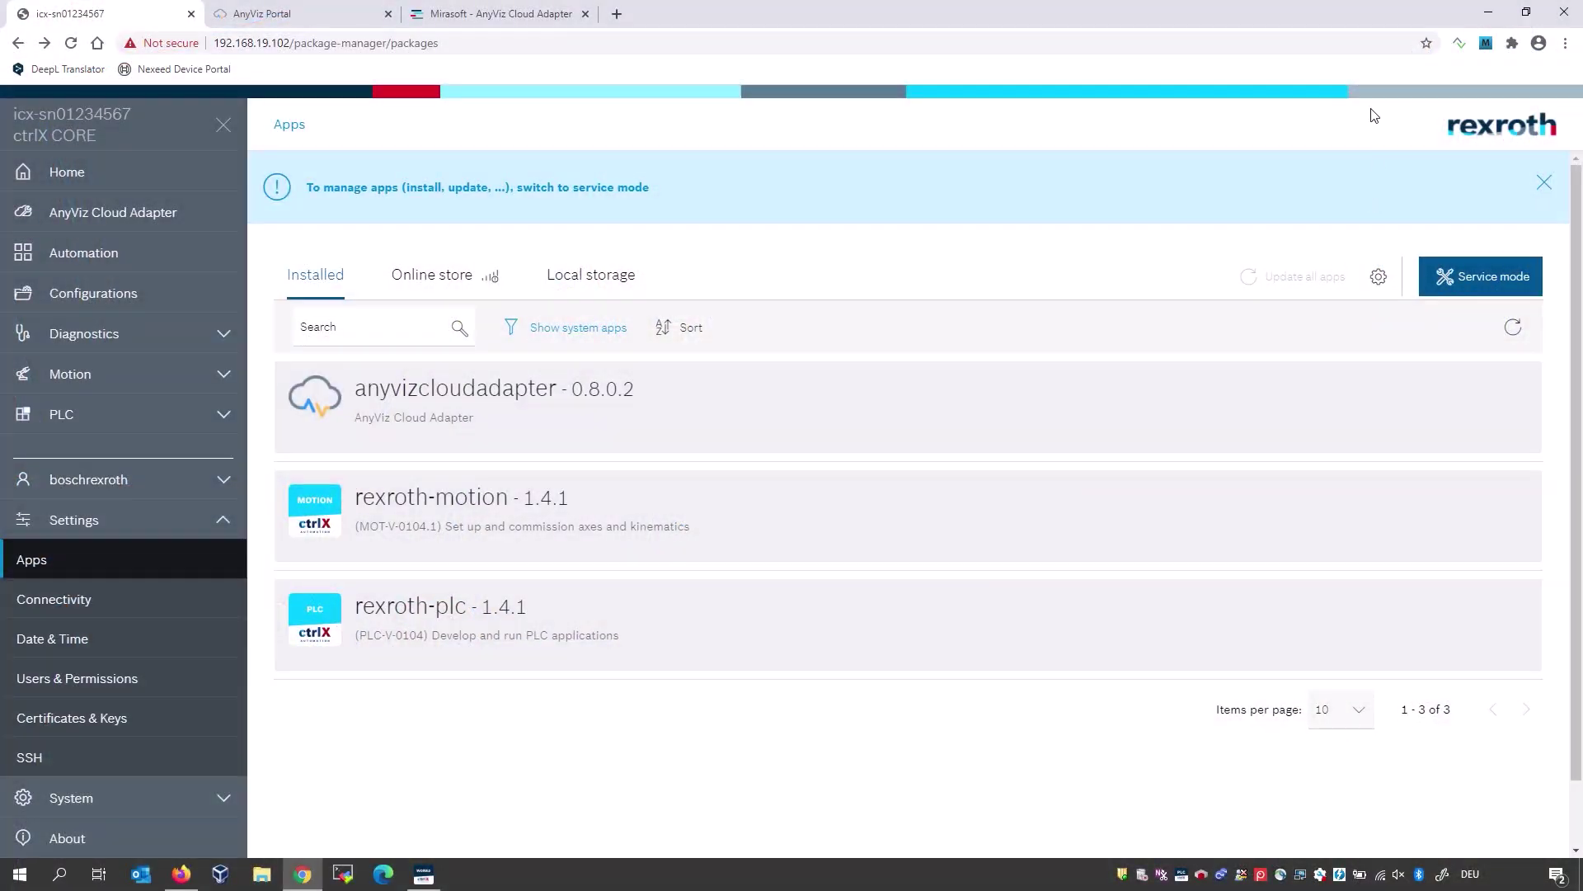
# - Look up the project number in the AnyViz Portal and enter 1419 as the project ID in the controller's AnyViz Cloud Adapter configuration
pyautogui.click(334, 14)
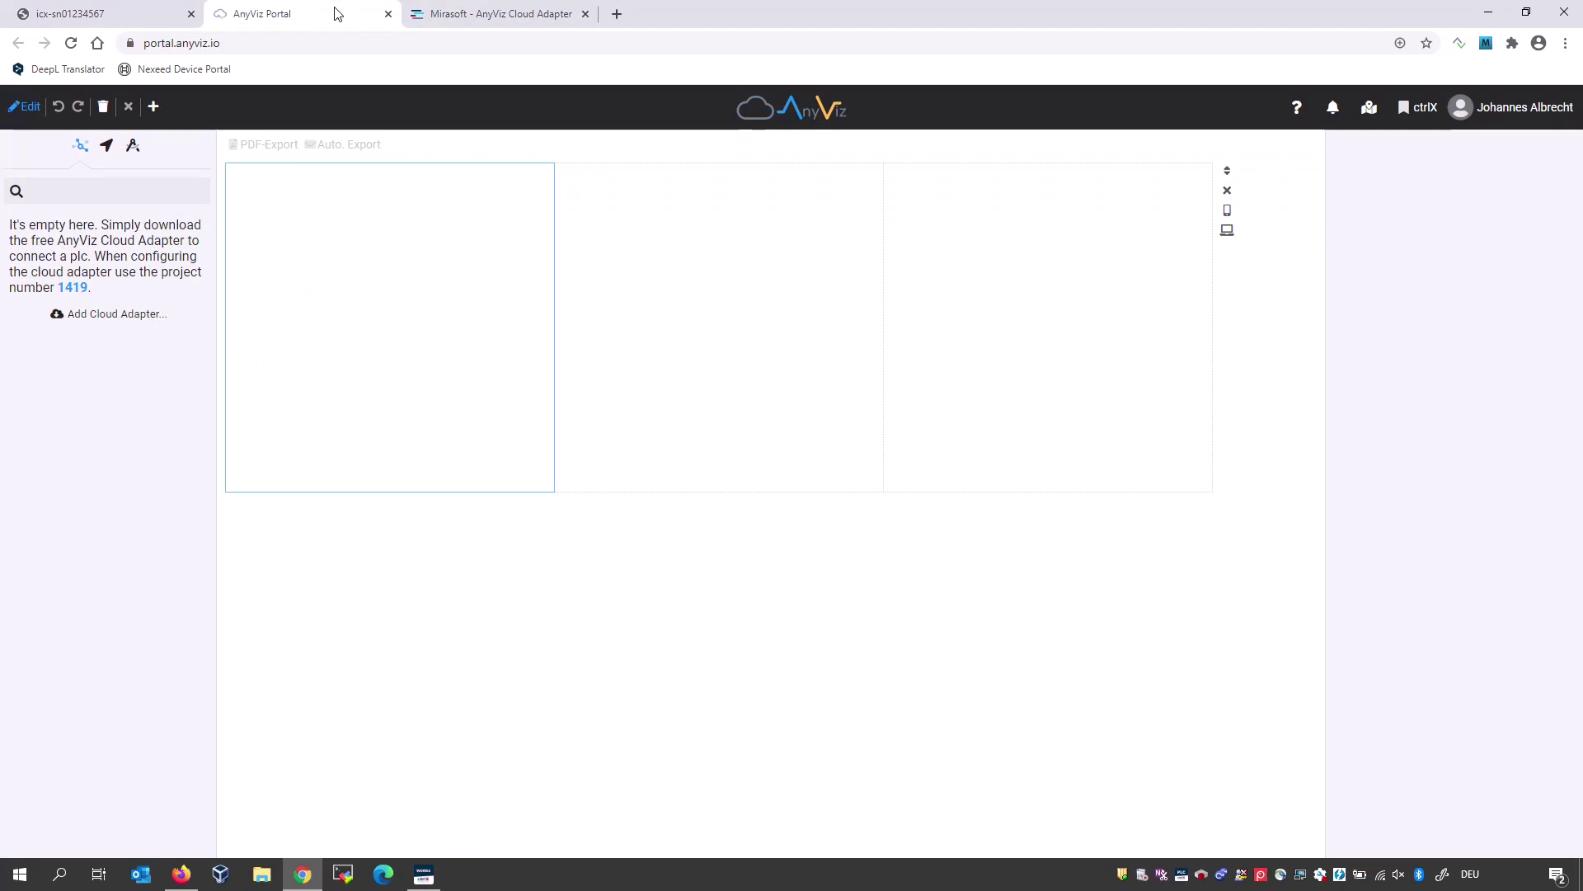
pyautogui.click(130, 15)
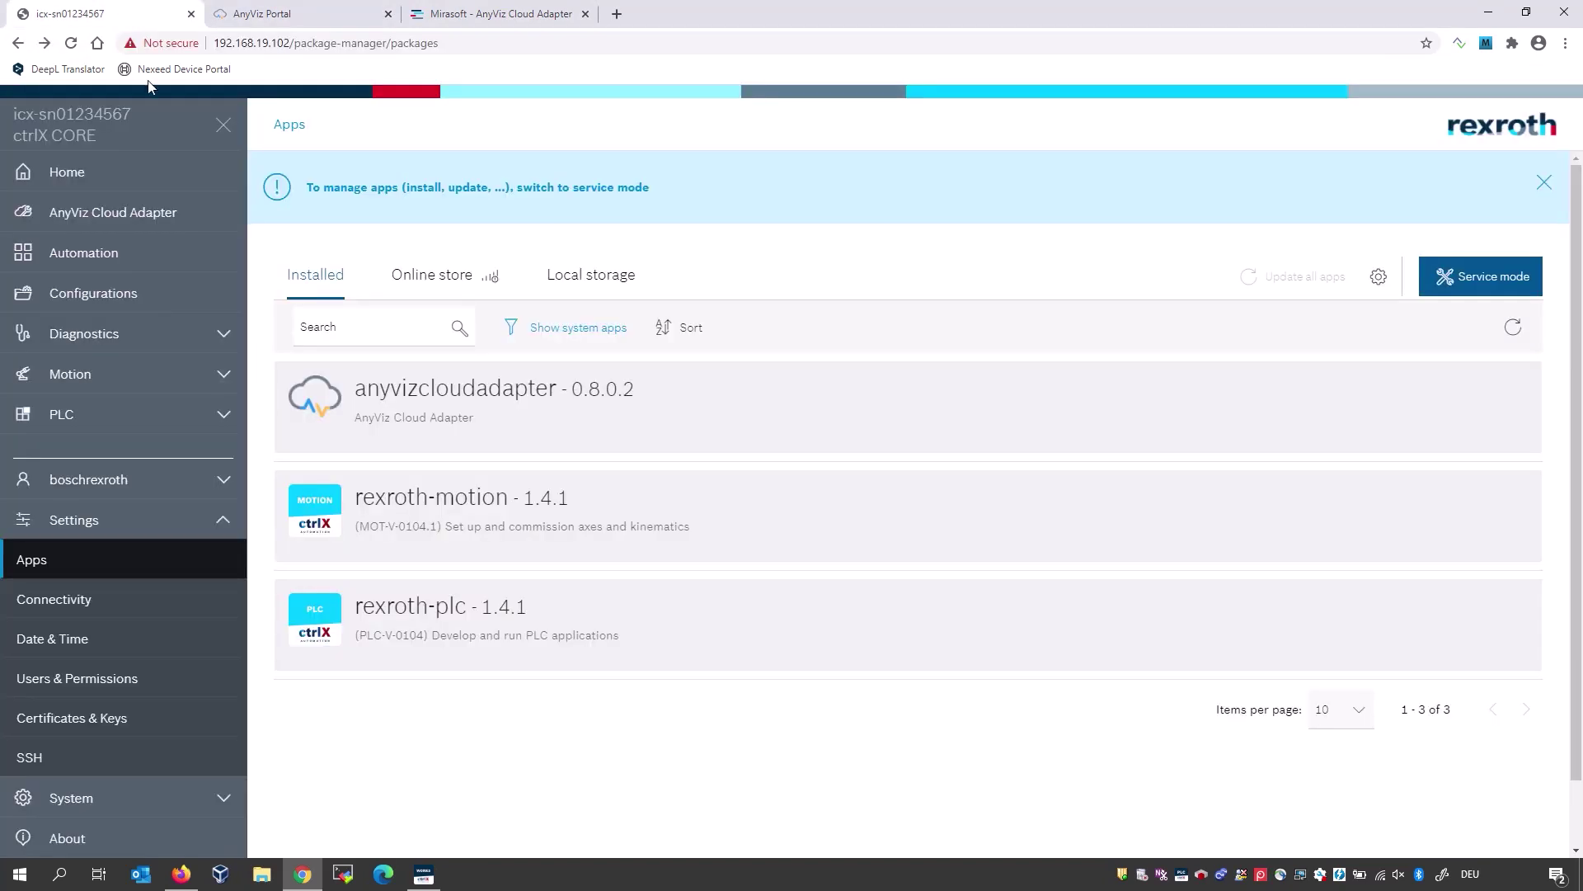
pyautogui.click(102, 211)
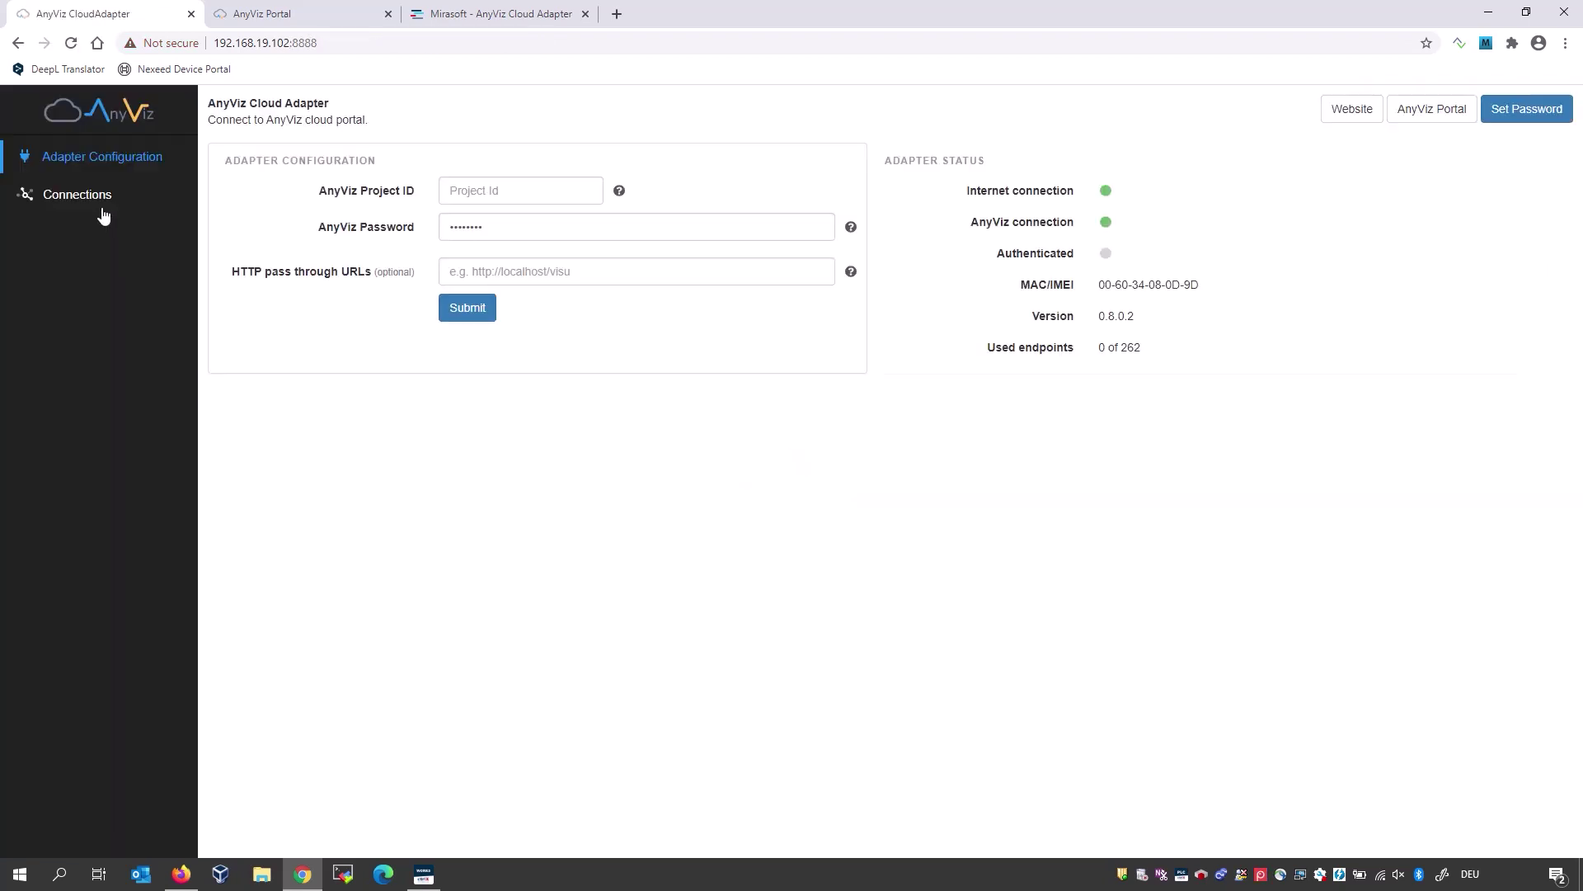
pyautogui.click(491, 198)
pyautogui.write('1419')
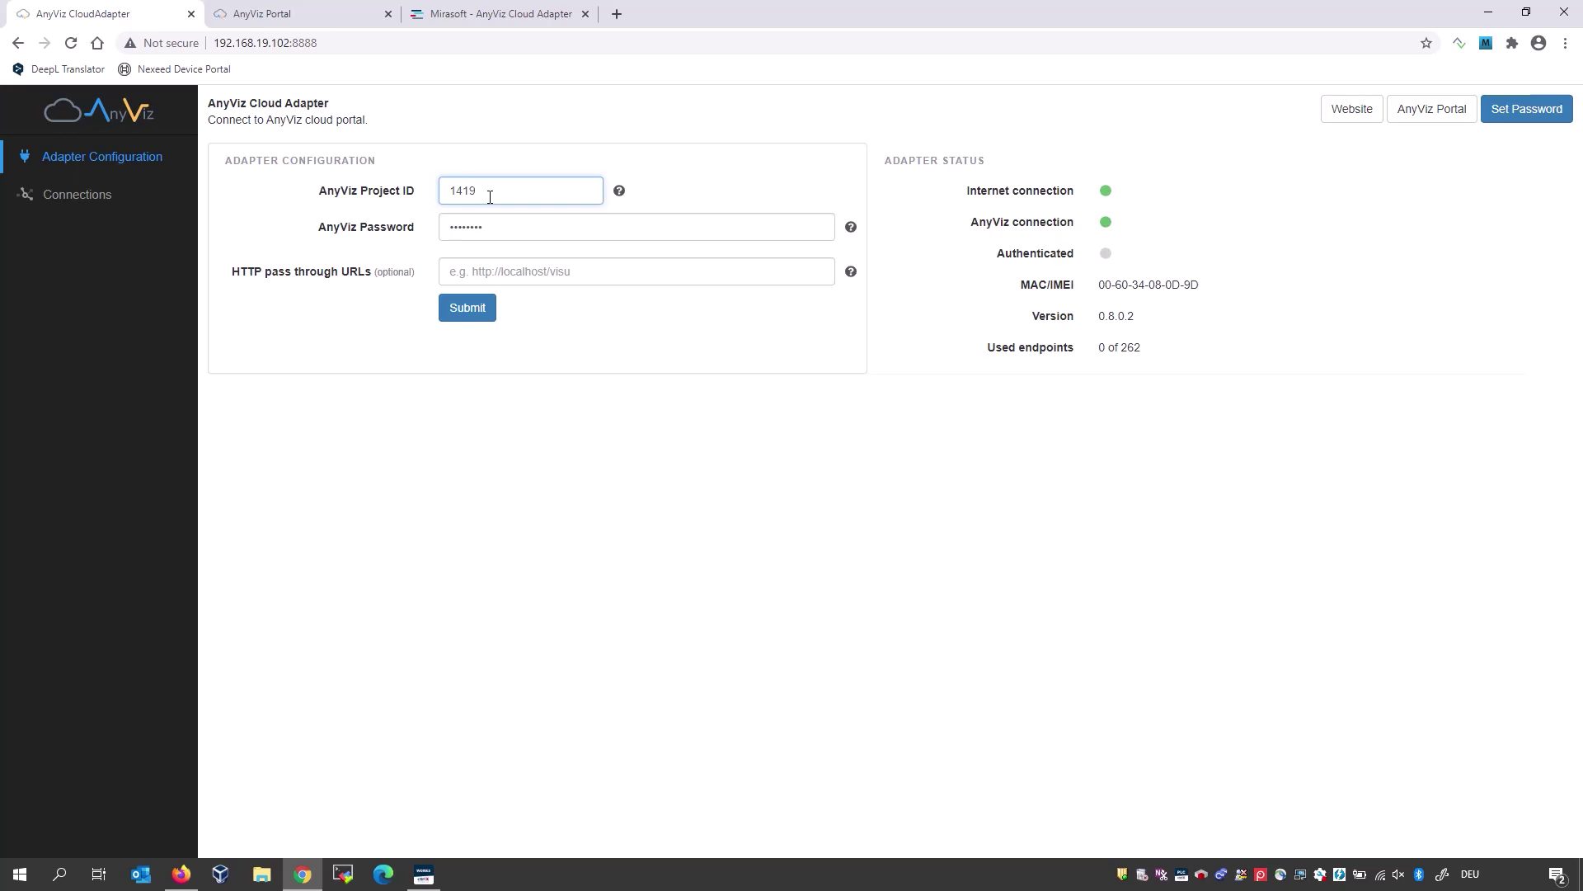
# - Replace the AnyViz password in the adapter configuration and submit the settings
pyautogui.click(503, 221)
pyautogui.hotkey('ctrl', 'a')
pyautogui.write('x')
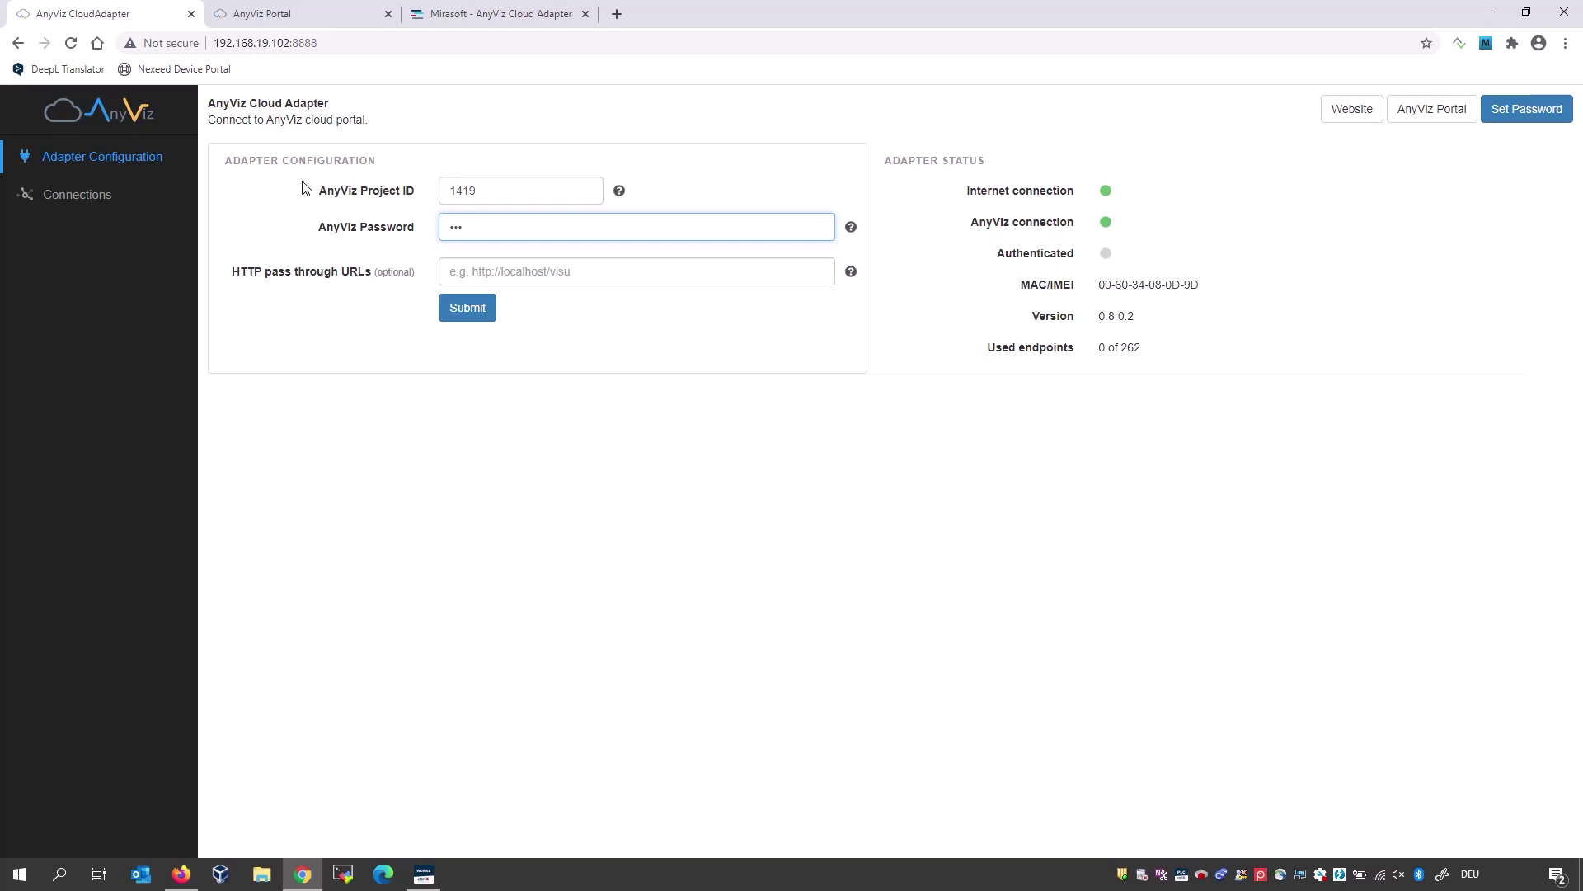
pyautogui.click(483, 321)
# - In the AnyViz Portal, name the newly registered cloud adapter "ctrlX" and enter its adapter password
pyautogui.click(305, 24)
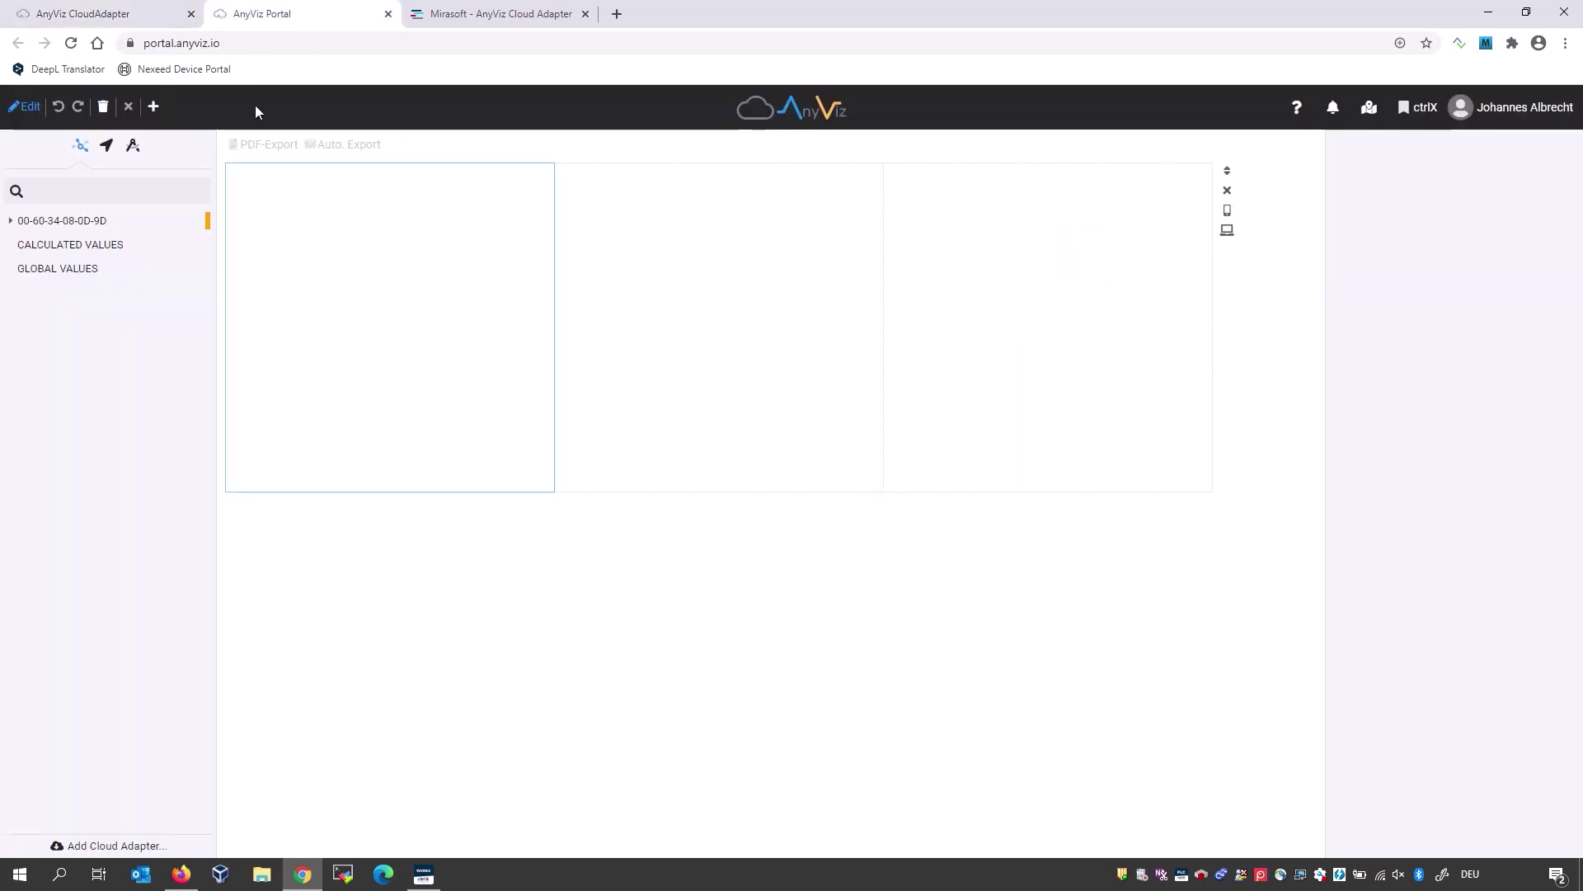
pyautogui.moveTo(159, 221)
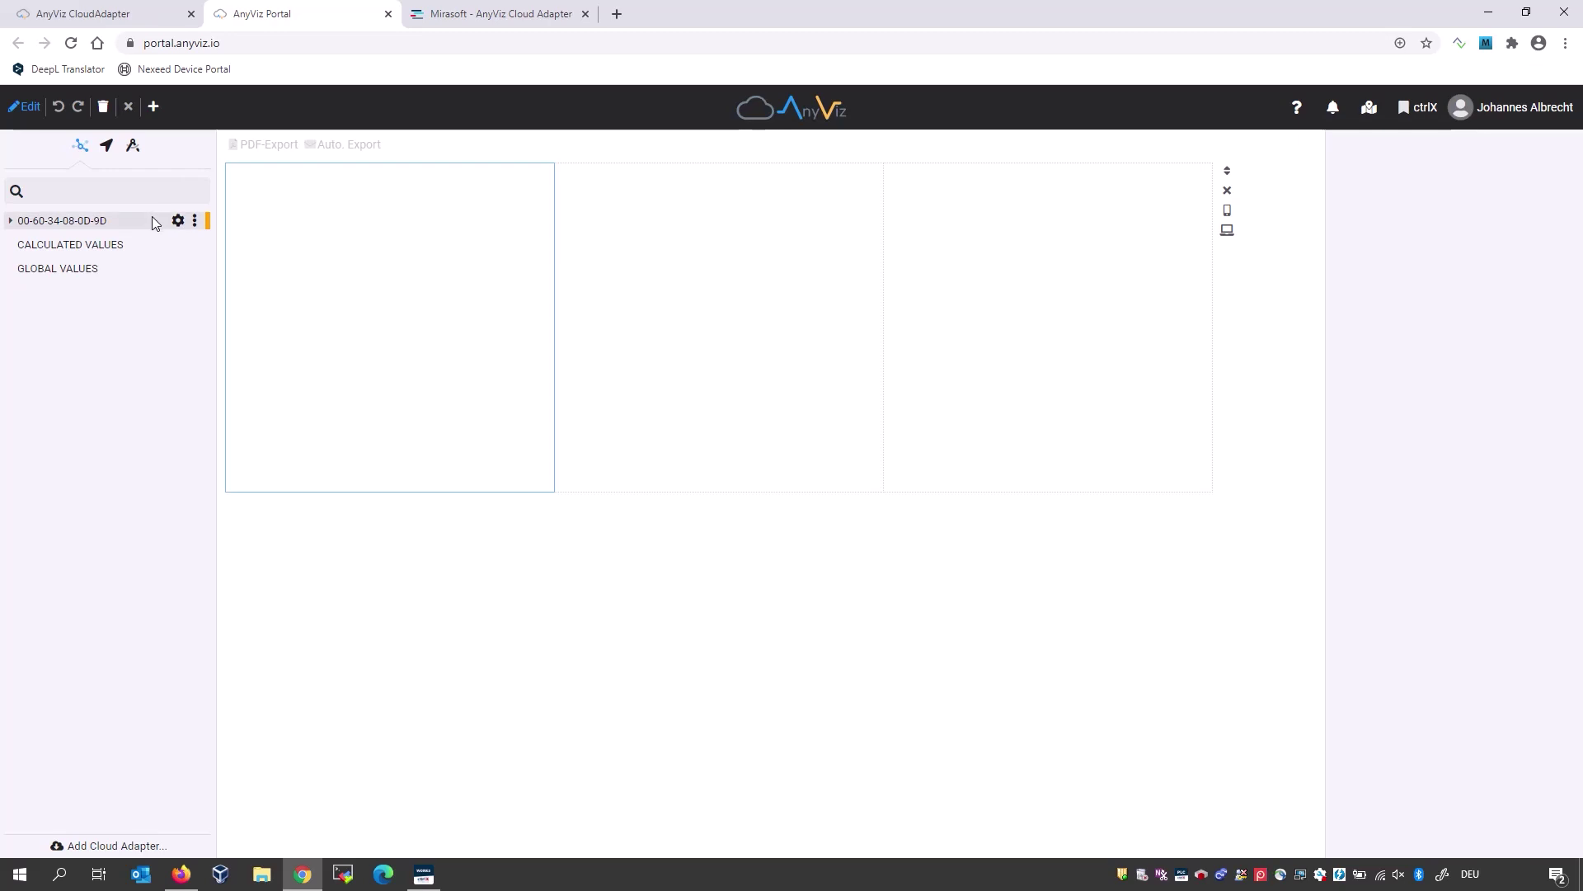
pyautogui.click(177, 221)
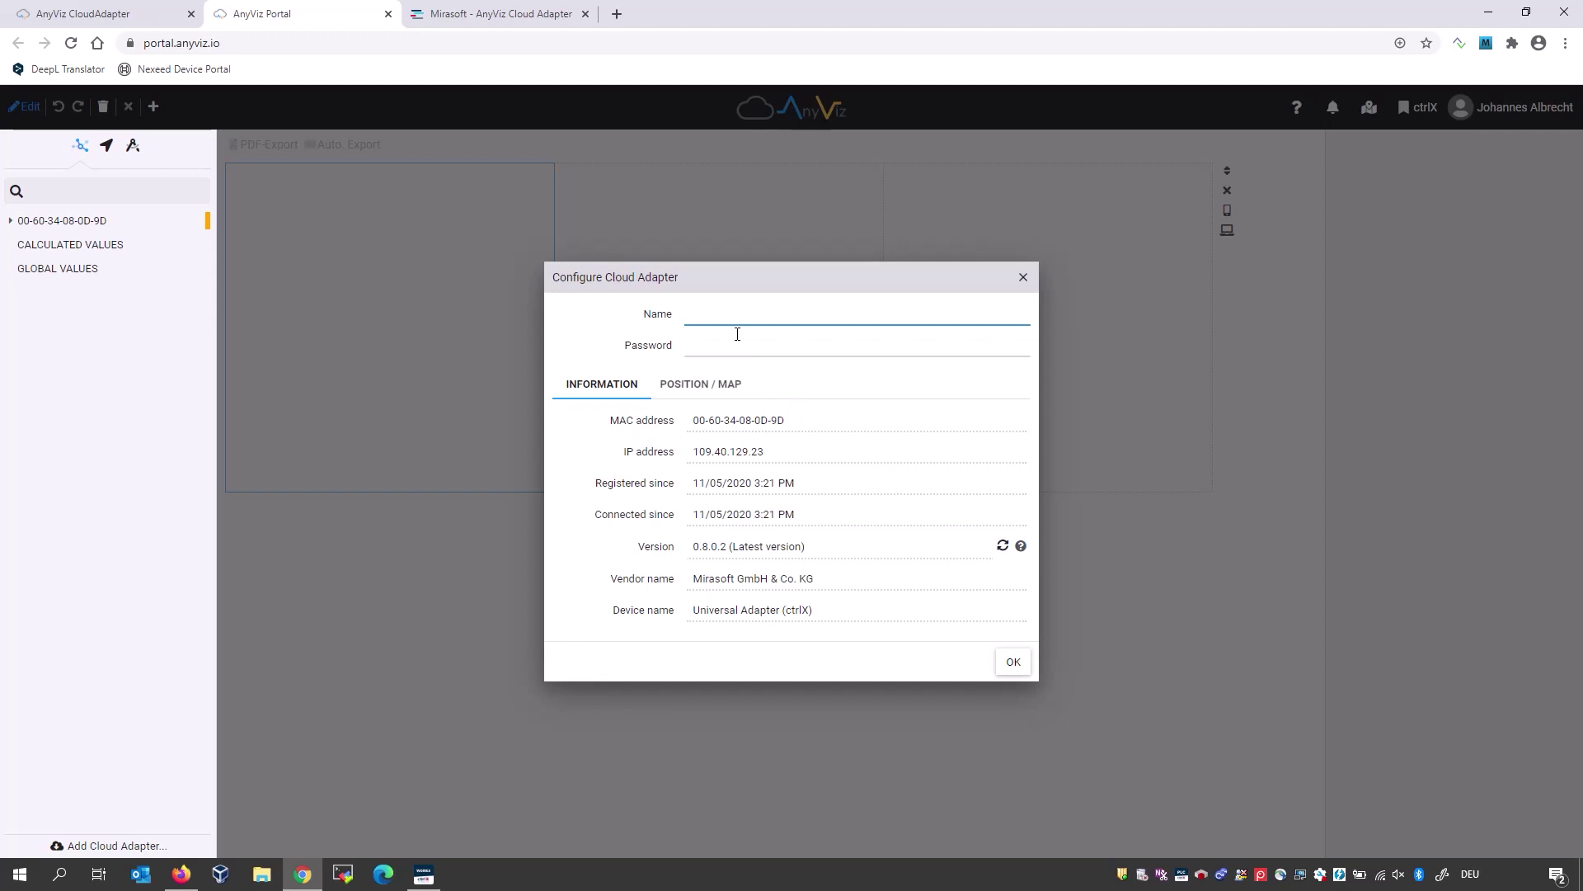
pyautogui.write('ctrlX')
pyautogui.press('Tab')
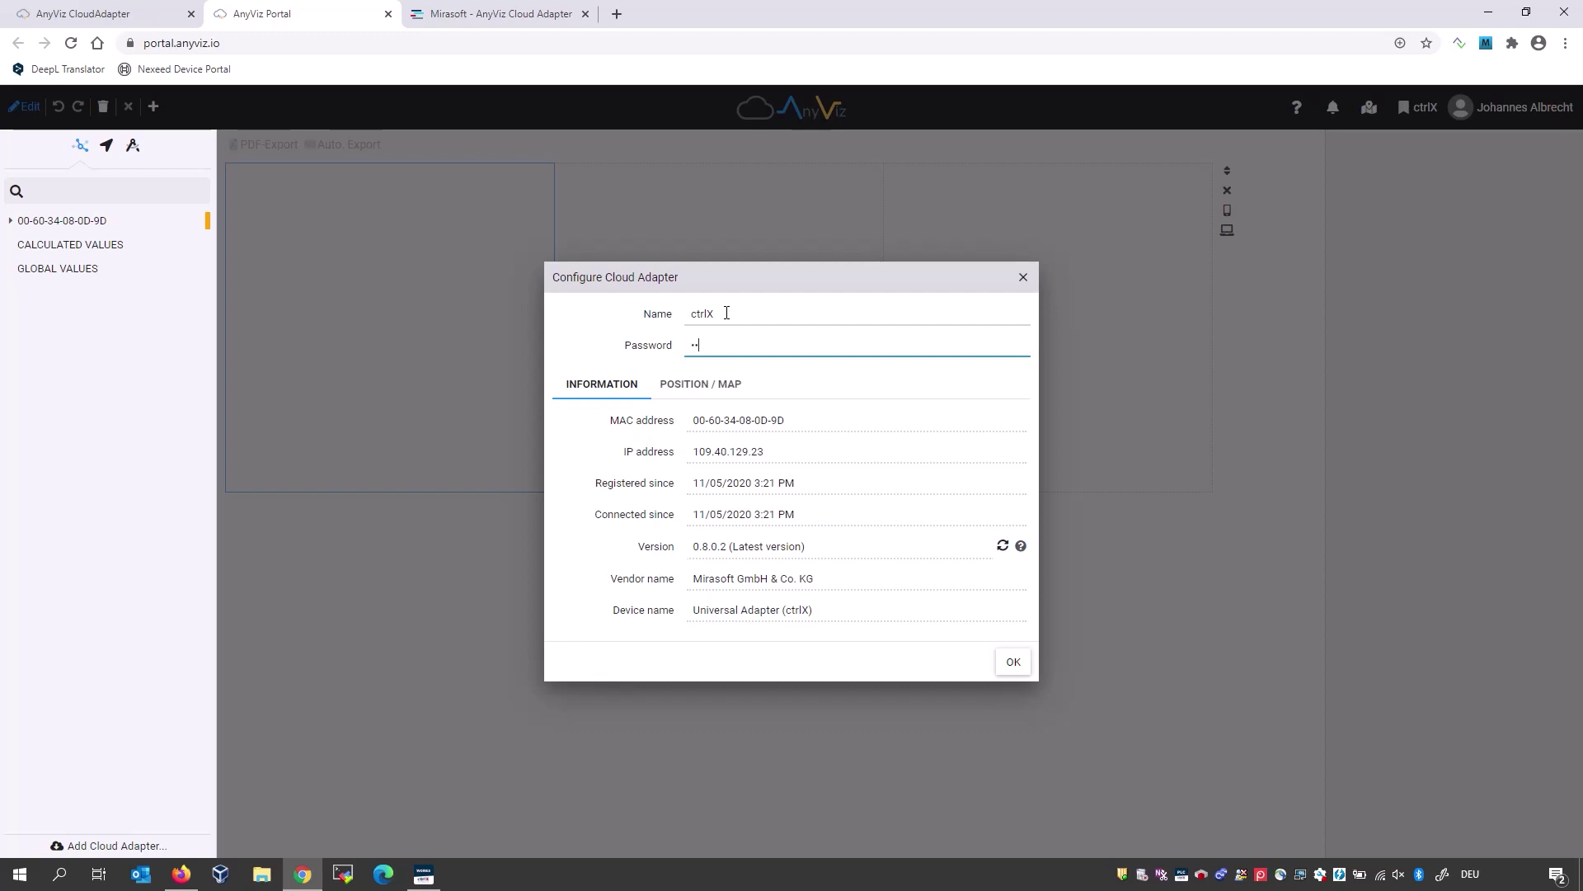
pyautogui.click(1014, 661)
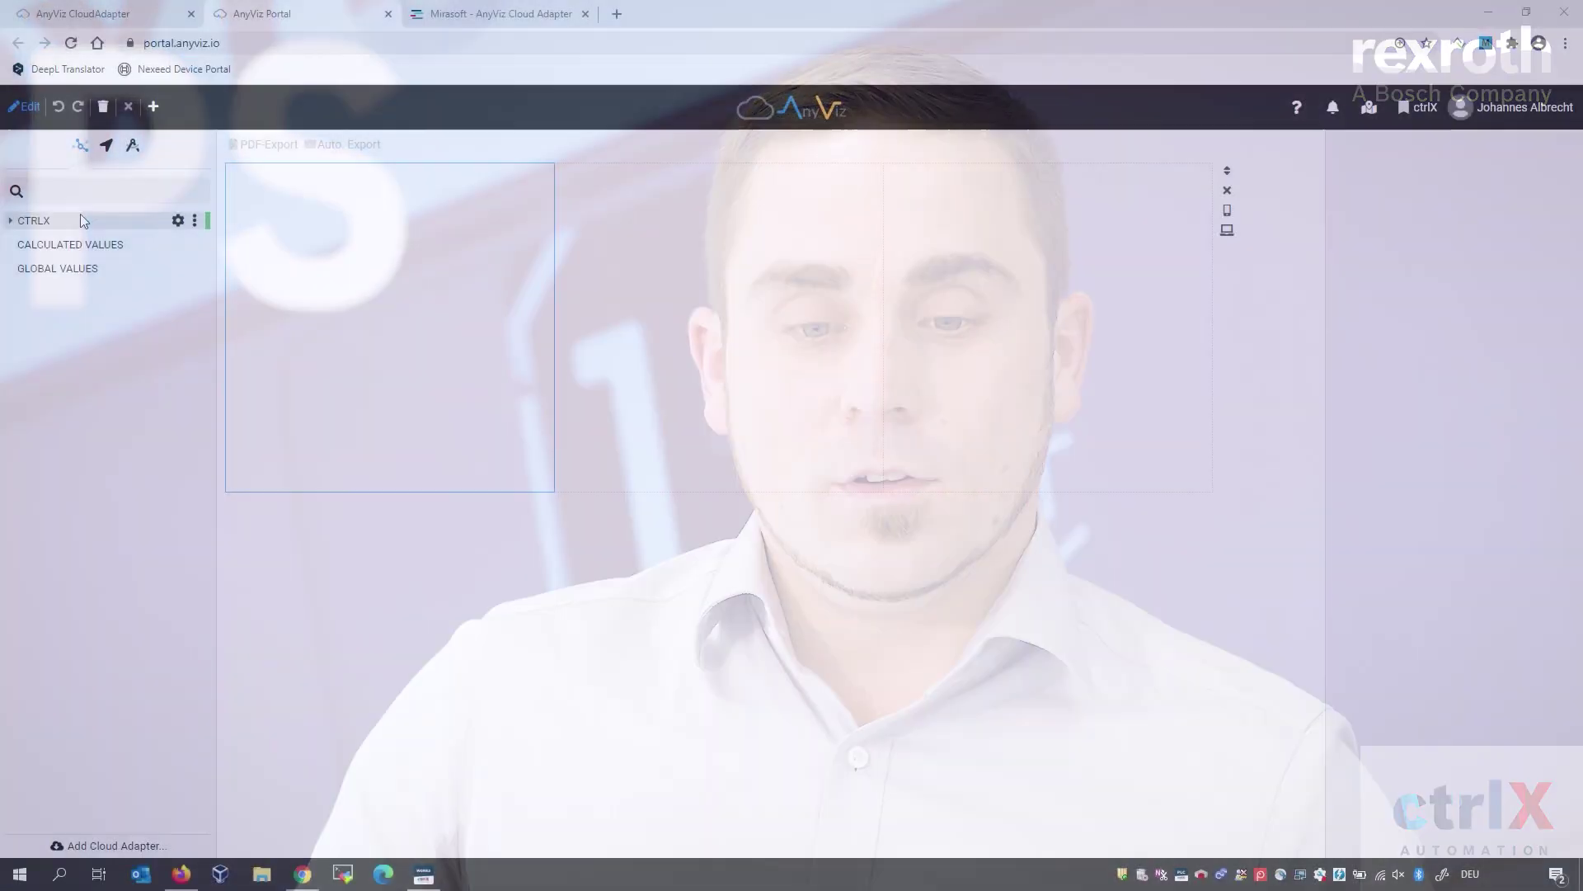
# - Expand the ctrlX adapter's data tree and filter its entries by "axis"
pyautogui.click(81, 218)
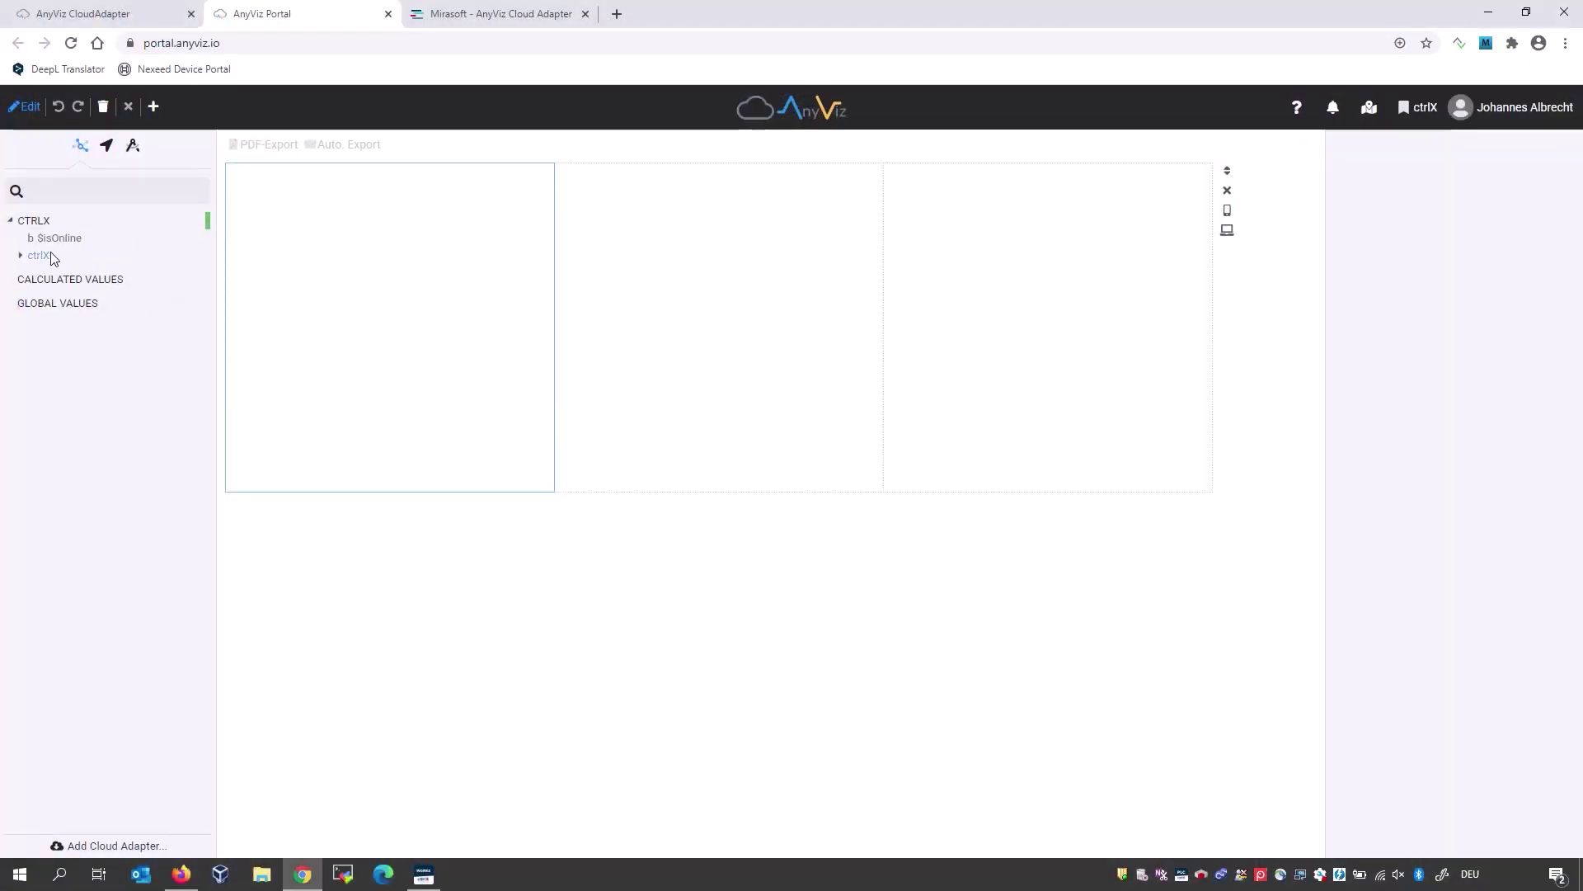
pyautogui.click(57, 259)
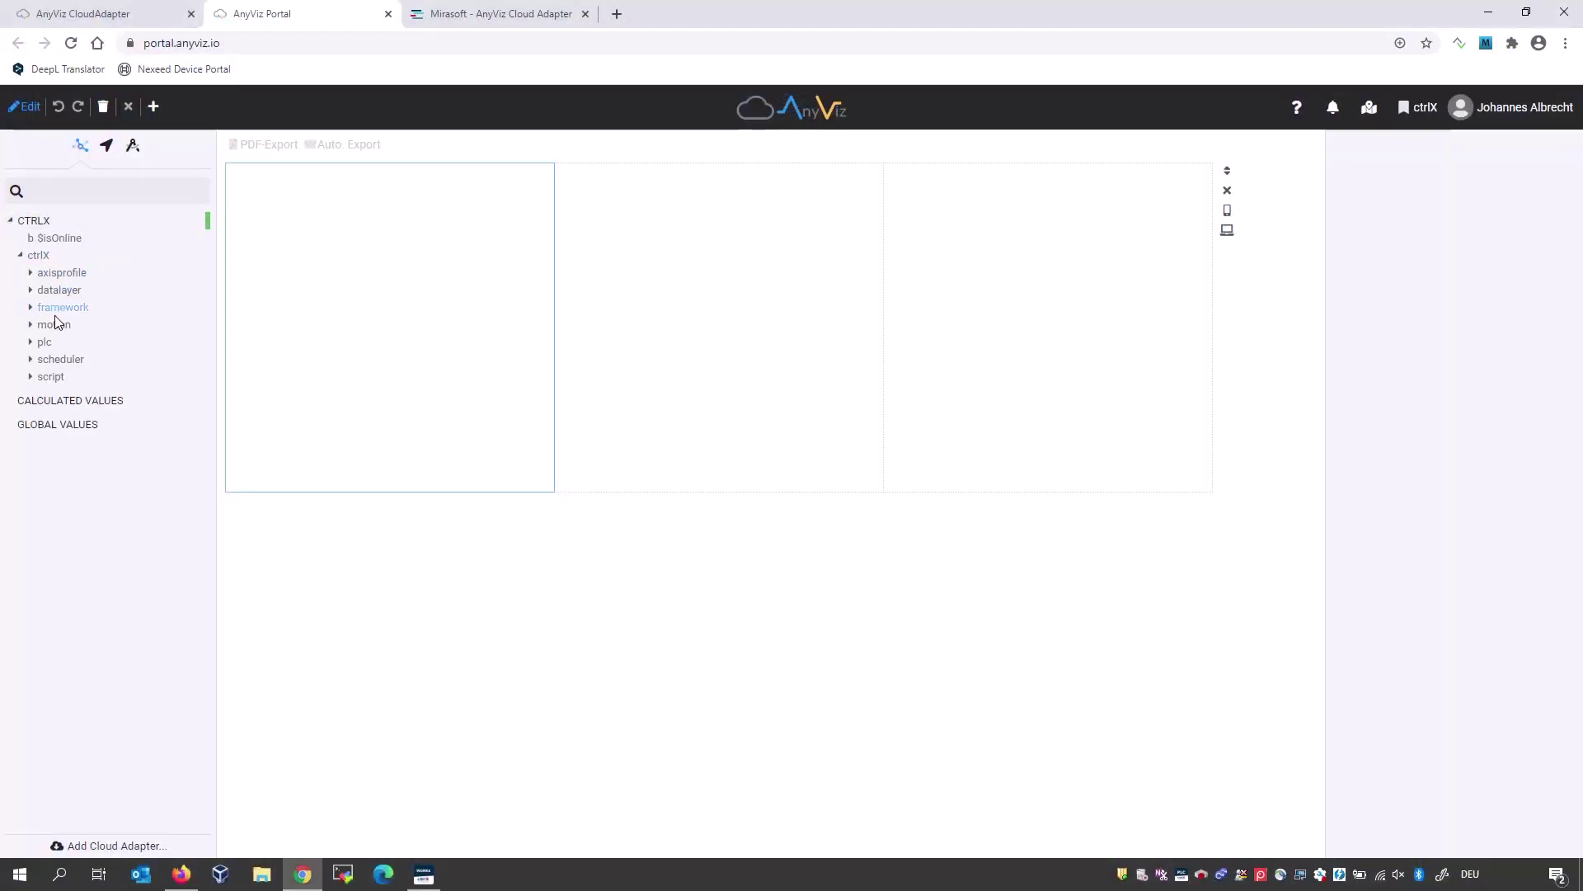
pyautogui.click(95, 196)
pyautogui.write('axis')
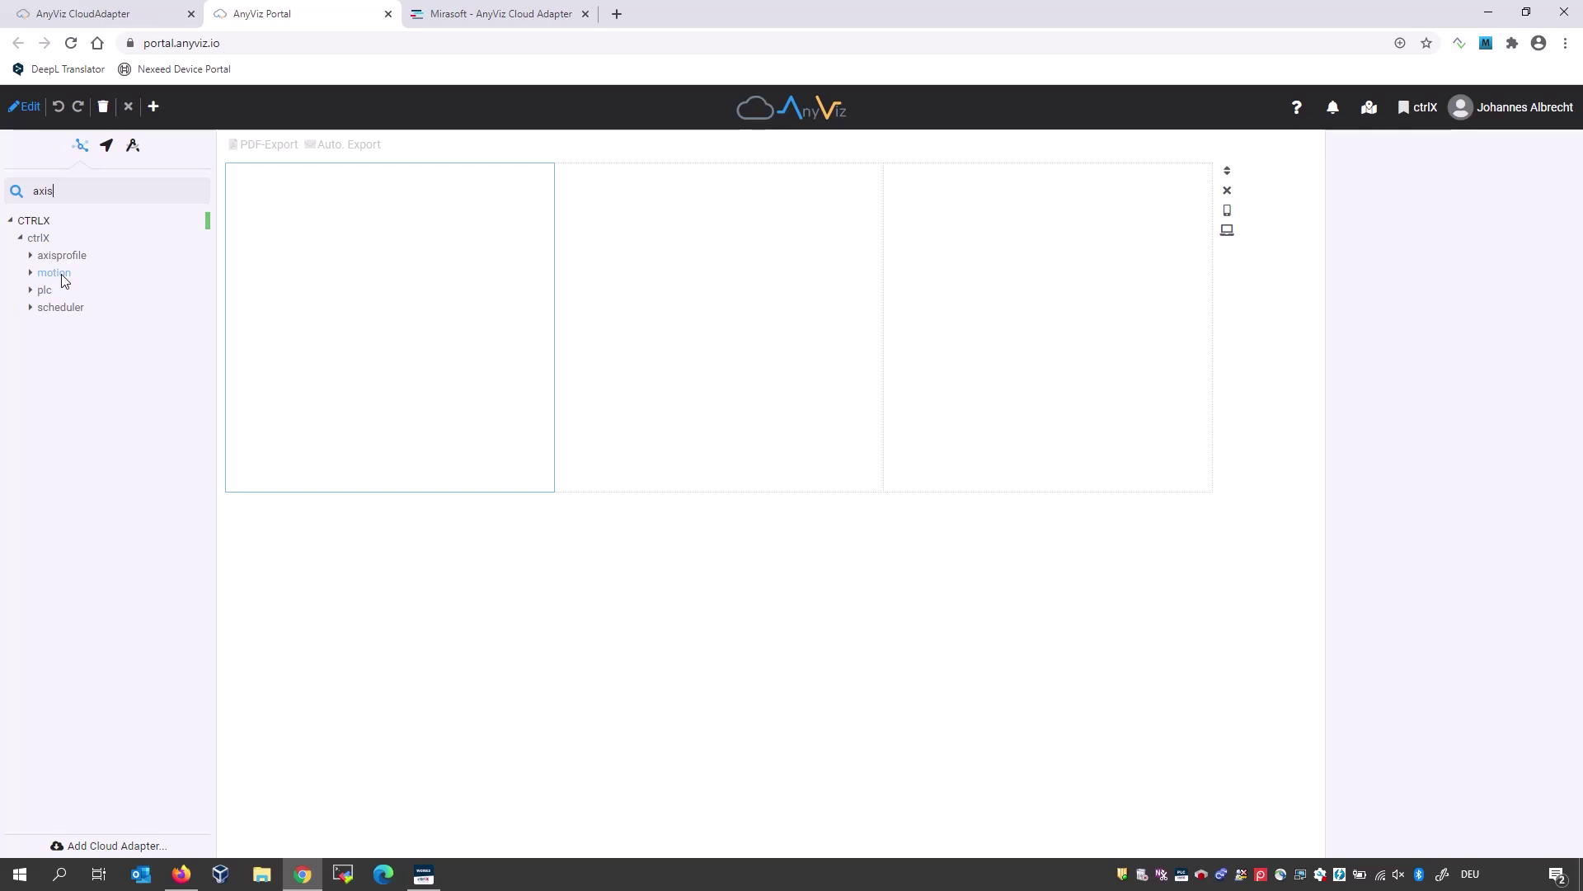
# - Expand the motion branch down to the actual state values of Axis_1
pyautogui.click(55, 273)
pyautogui.click(76, 308)
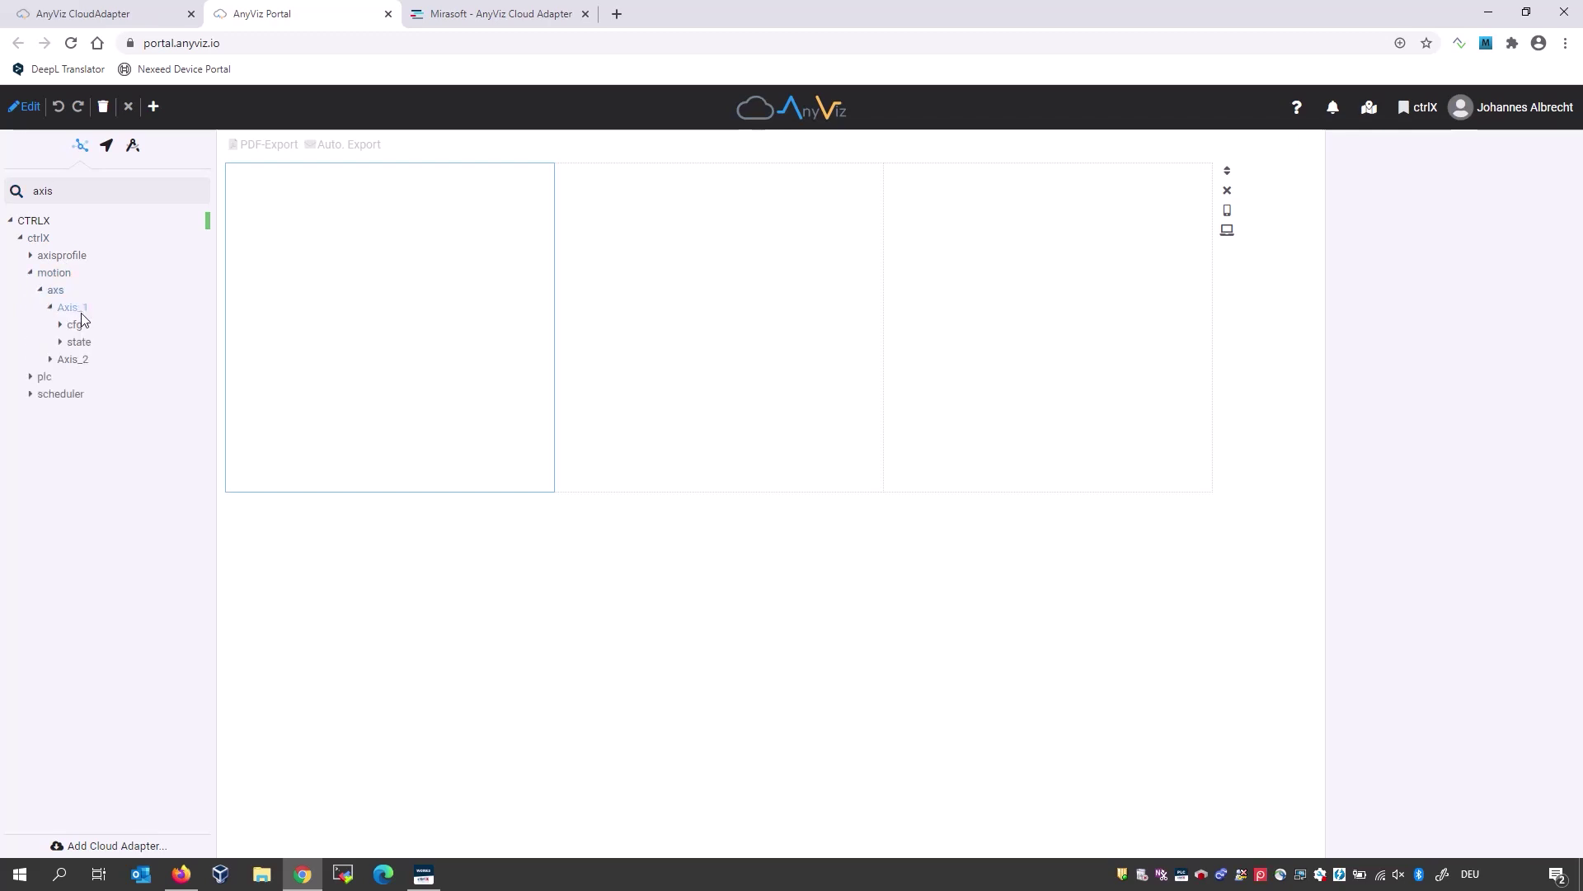
pyautogui.click(80, 342)
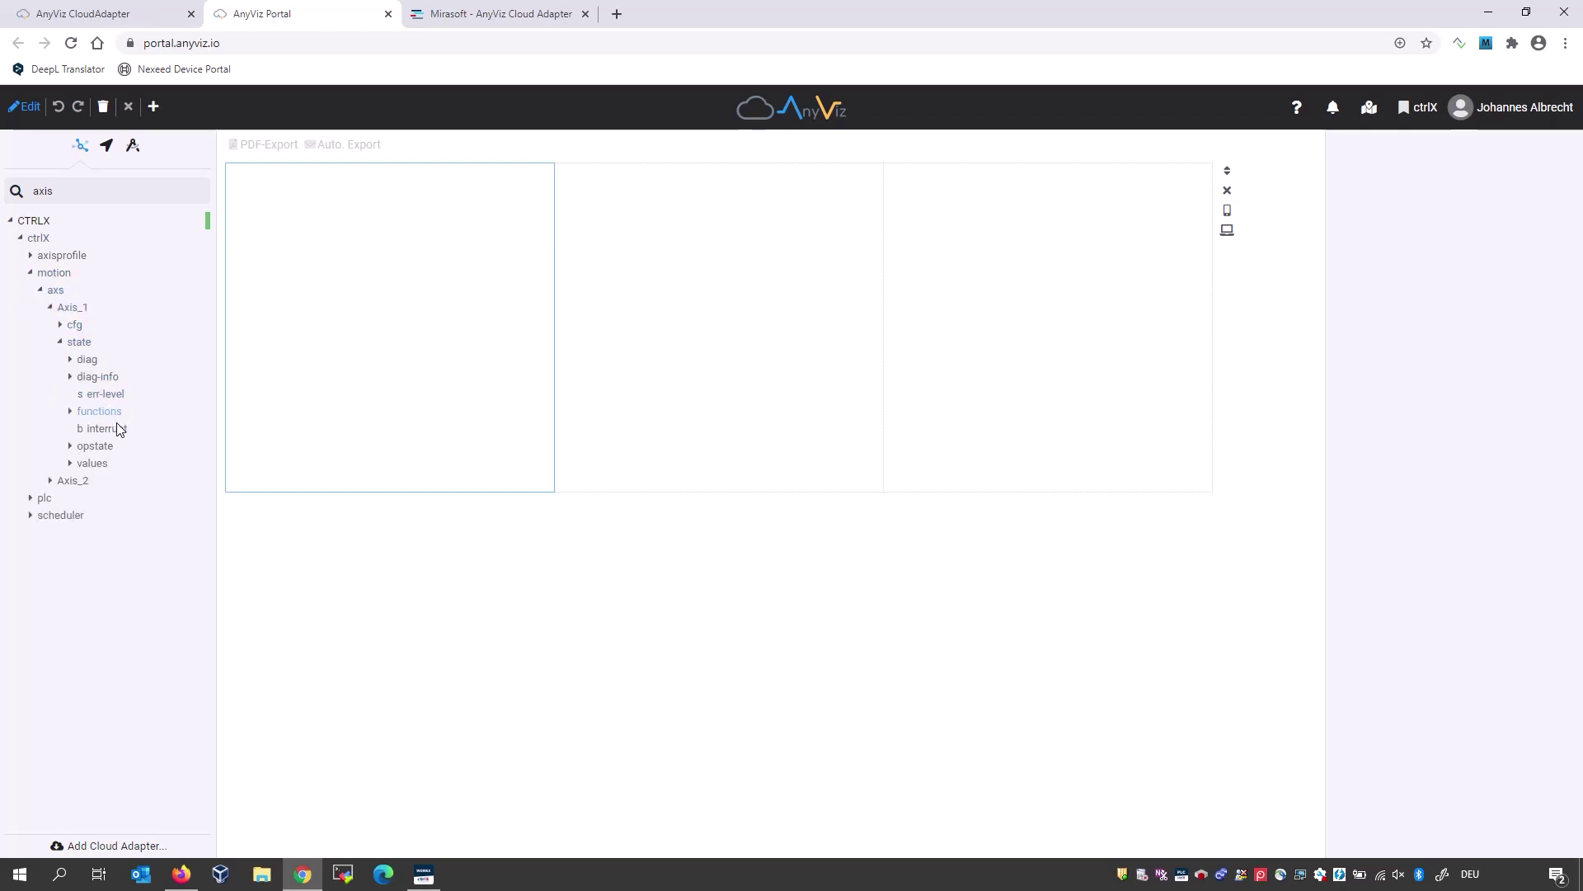
pyautogui.click(102, 463)
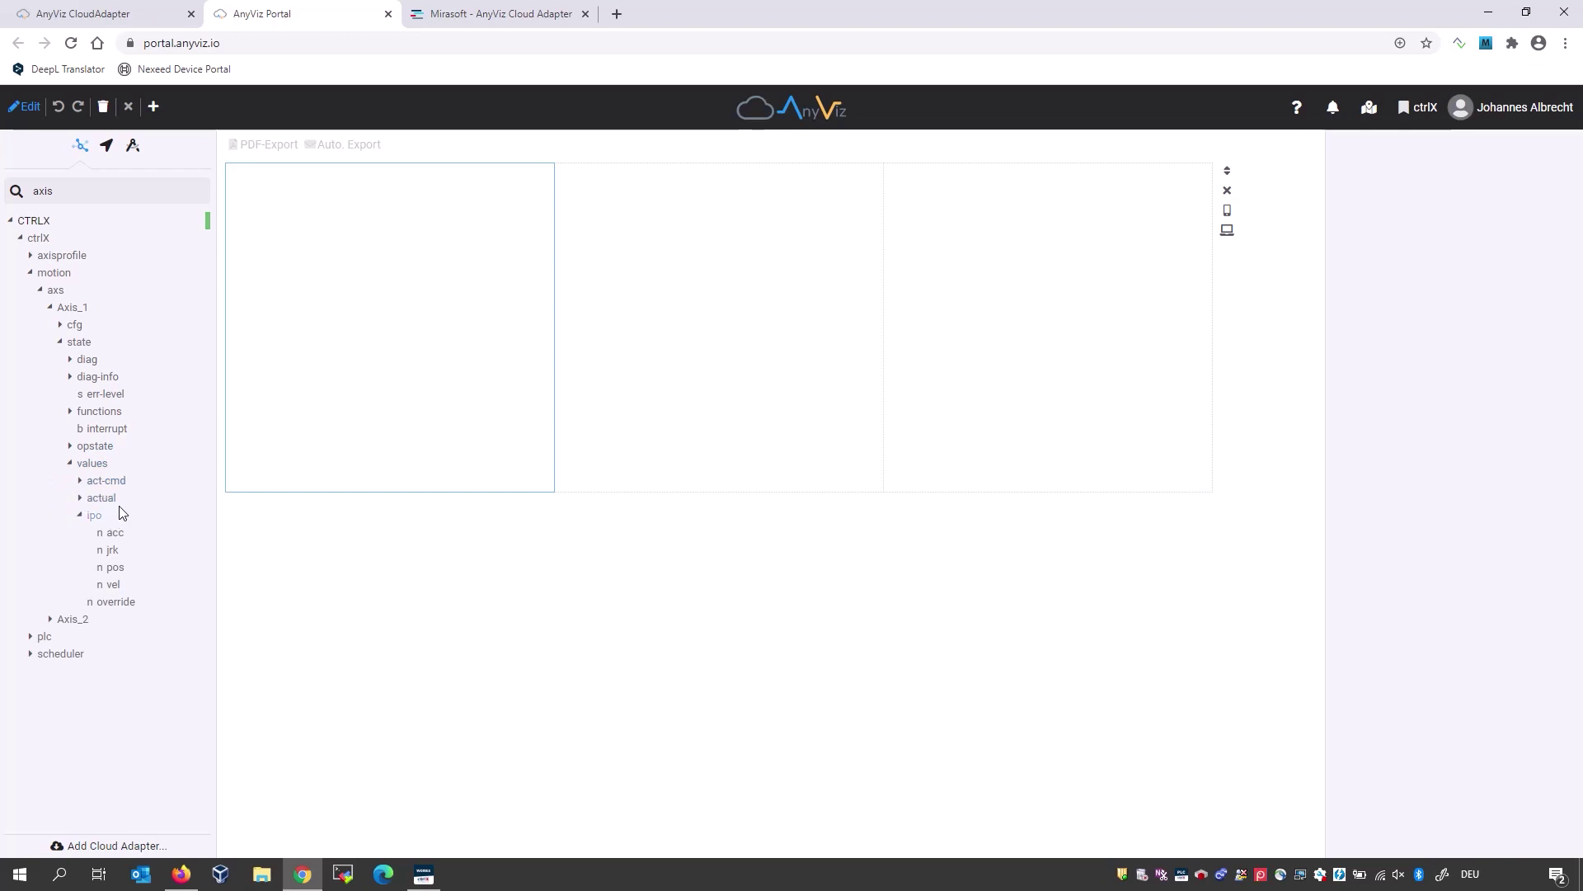
pyautogui.click(114, 499)
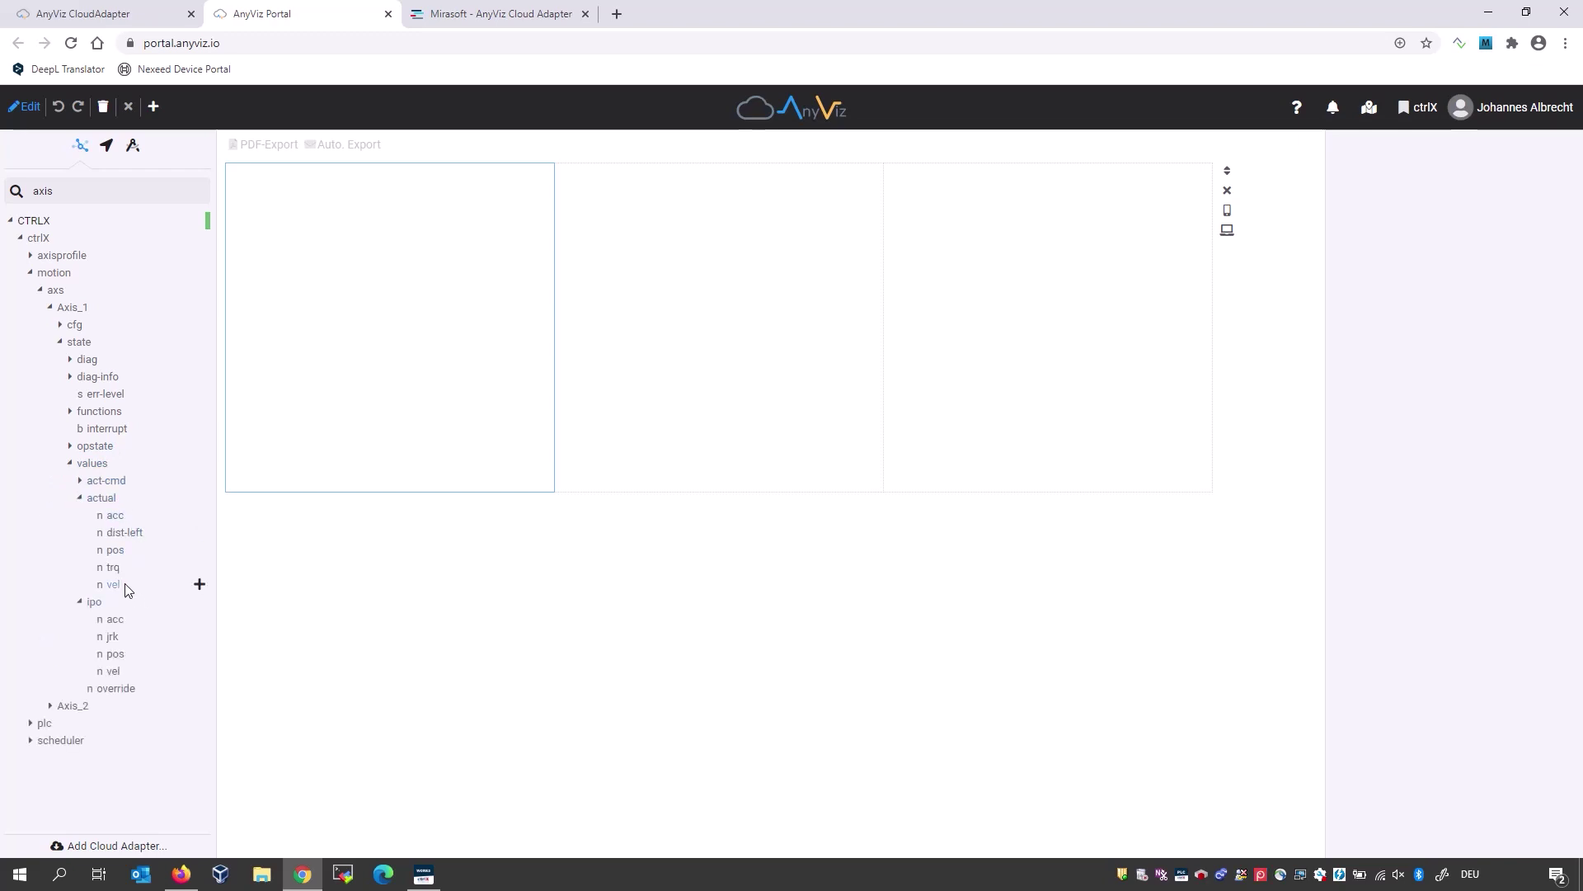
# - Add Axis_1's actual pos value as a tag named "Axis 1 pos" and place it as a tag display at the first cell's upper edge
pyautogui.moveTo(116, 550); pyautogui.dragTo(326, 262)
pyautogui.moveTo(781, 363); pyautogui.dragTo(622, 345)
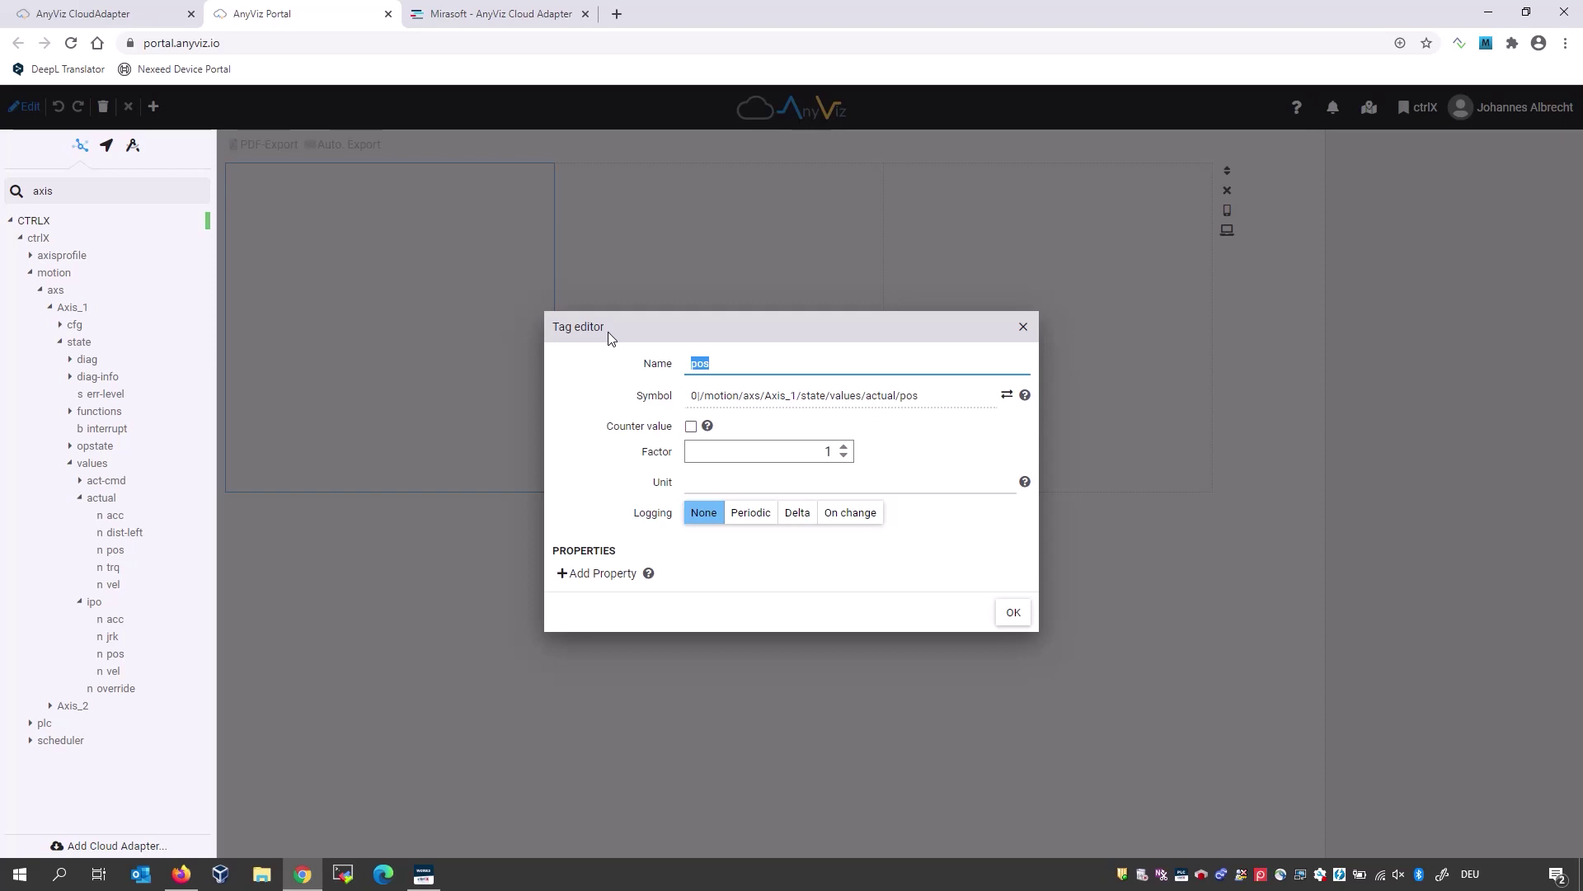
pyautogui.write('Axyi')
pyautogui.write('is 1 ')
pyautogui.write('pos')
pyautogui.click(1013, 614)
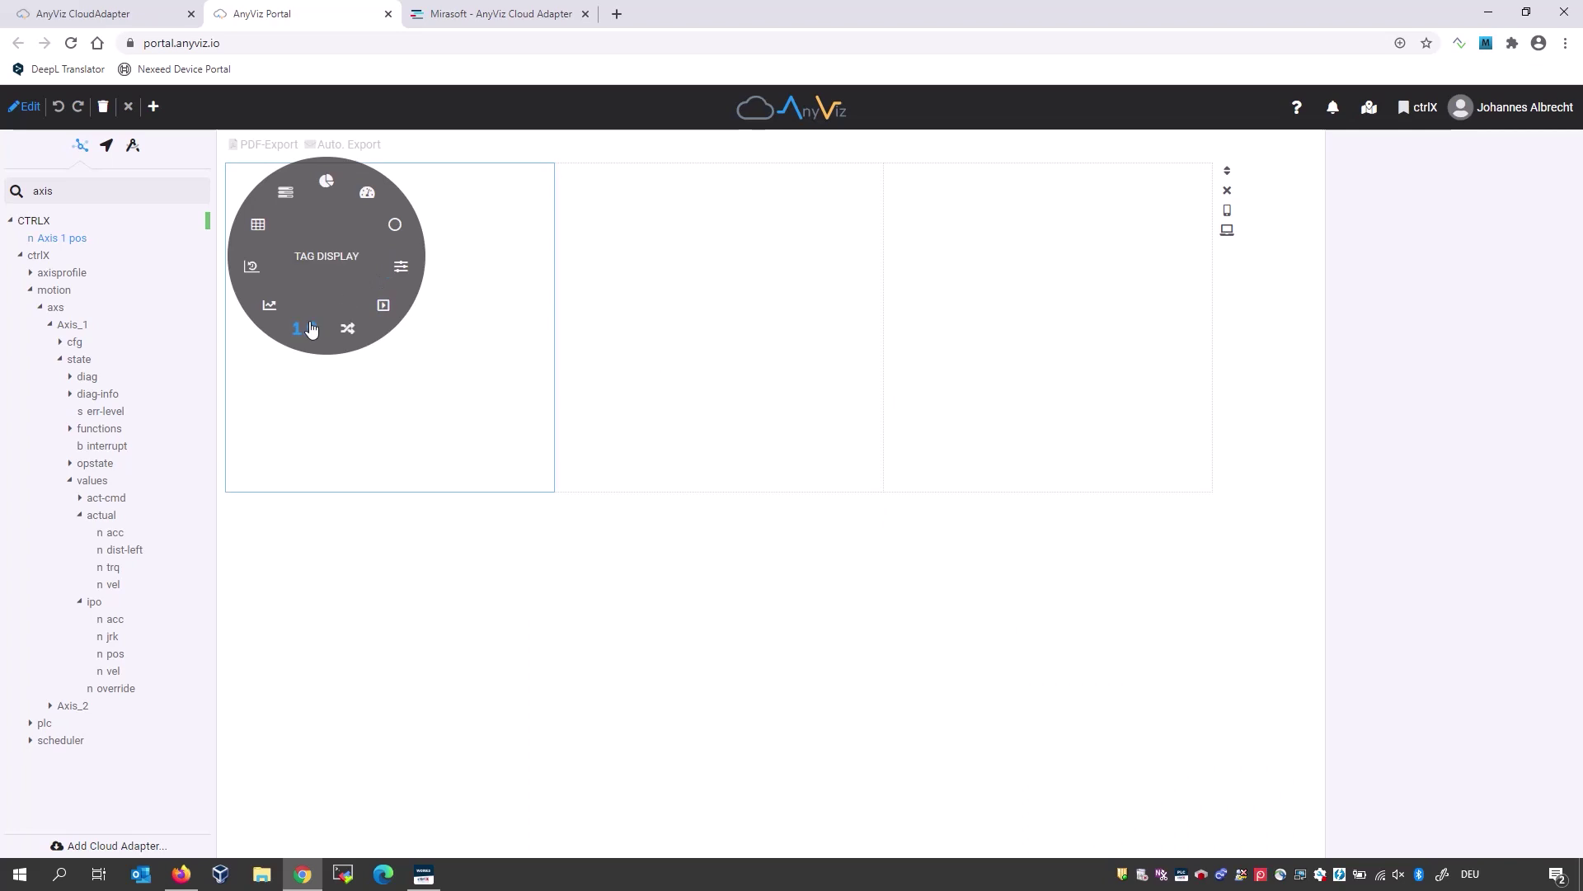
pyautogui.click(305, 330)
pyautogui.moveTo(373, 265); pyautogui.dragTo(293, 188)
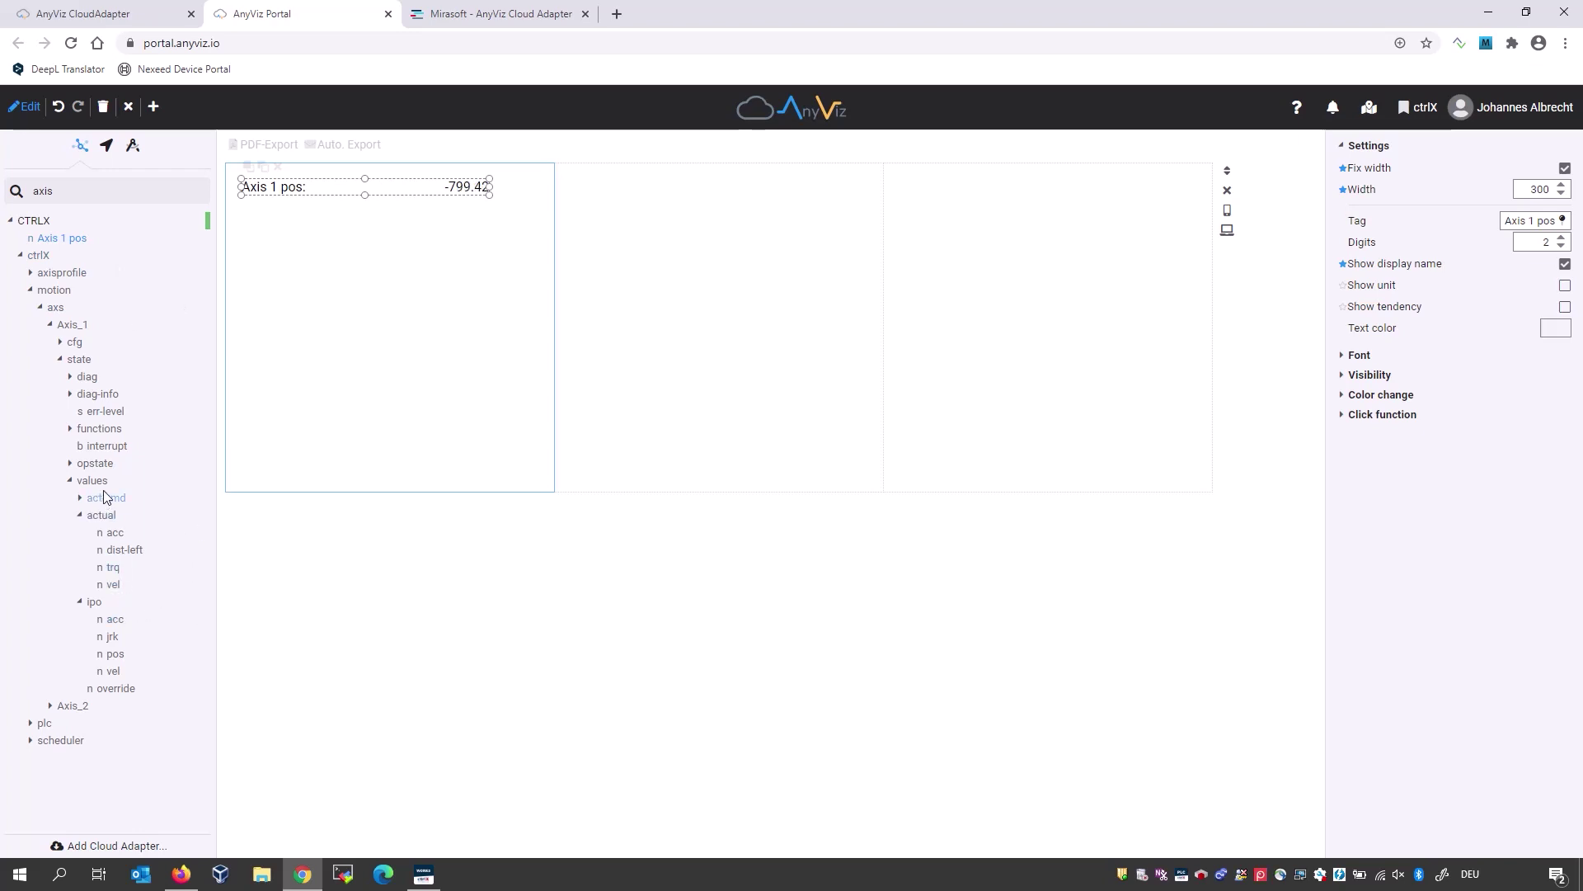
# - Expand Axis_2 in the motion branch down to its actual state values
pyautogui.click(73, 706)
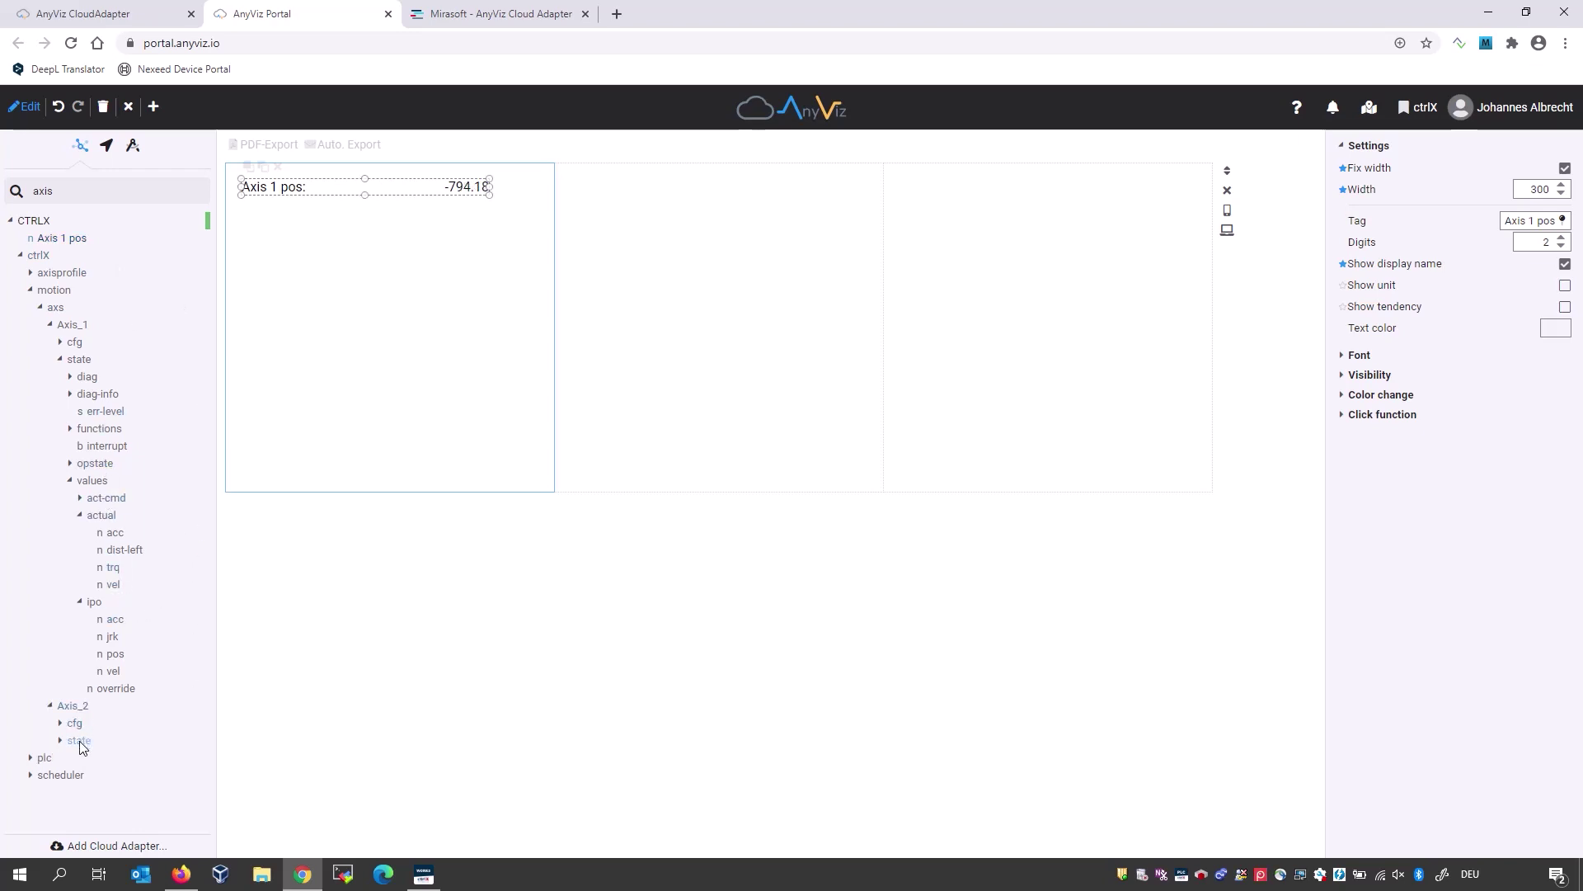
pyautogui.click(79, 740)
pyautogui.scroll(-1, 88, 748)
pyautogui.click(107, 785)
pyautogui.scroll(-1, 107, 785)
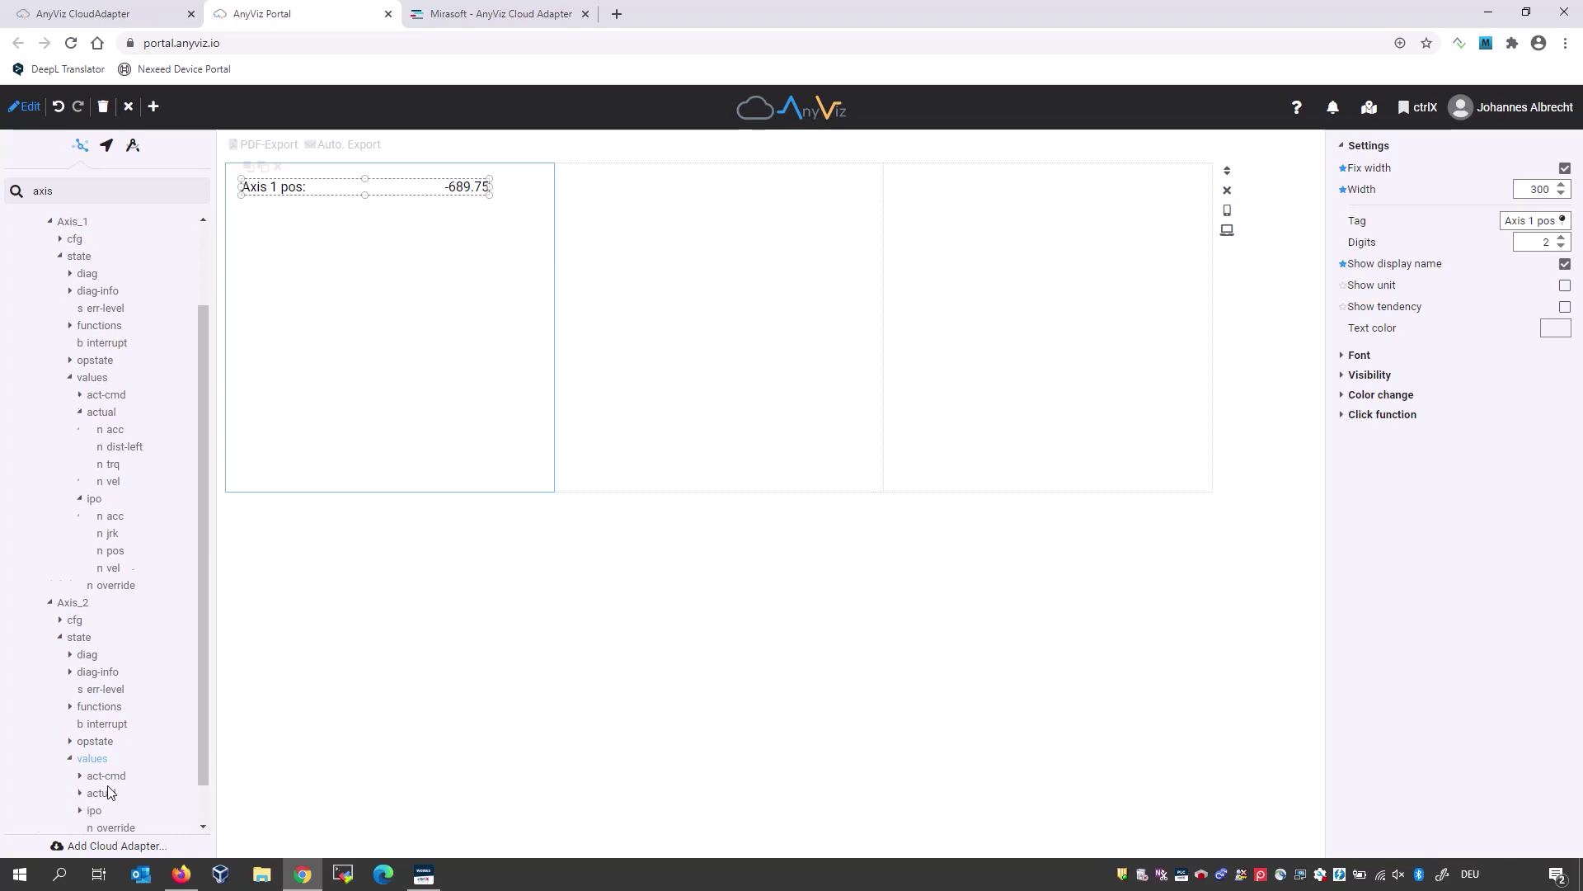
pyautogui.click(102, 749)
pyautogui.scroll(-1, 120, 772)
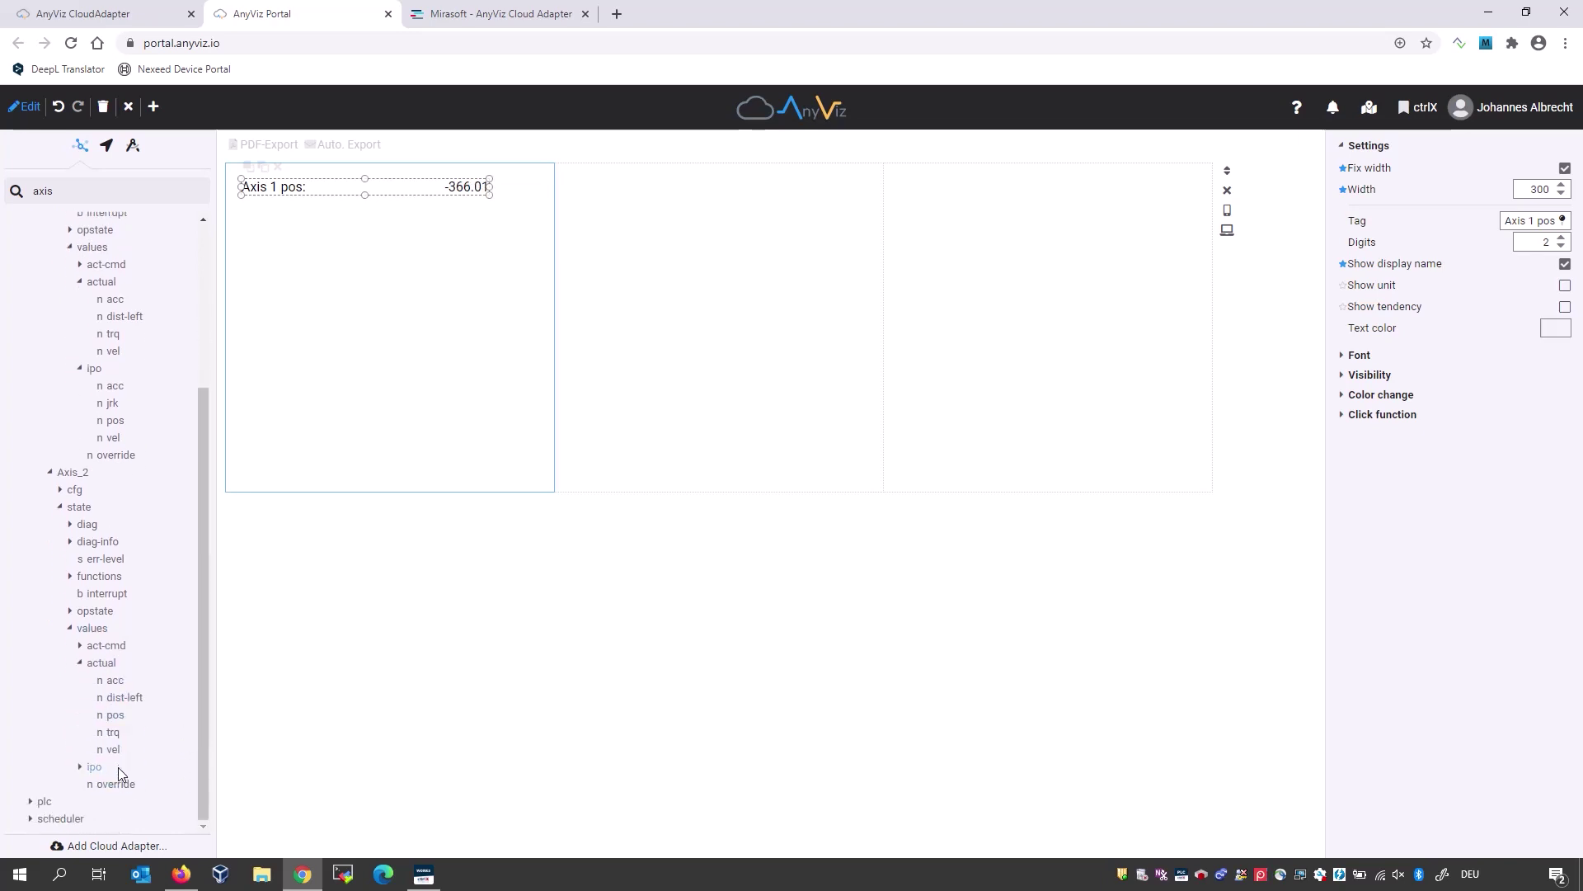
# - Add Axis_2's actual pos value as a tag named "Axis 2 pos" and place its tag display directly below the Axis 1 display
pyautogui.moveTo(115, 714); pyautogui.dragTo(358, 355)
pyautogui.hotkey('ctrl', 'a')
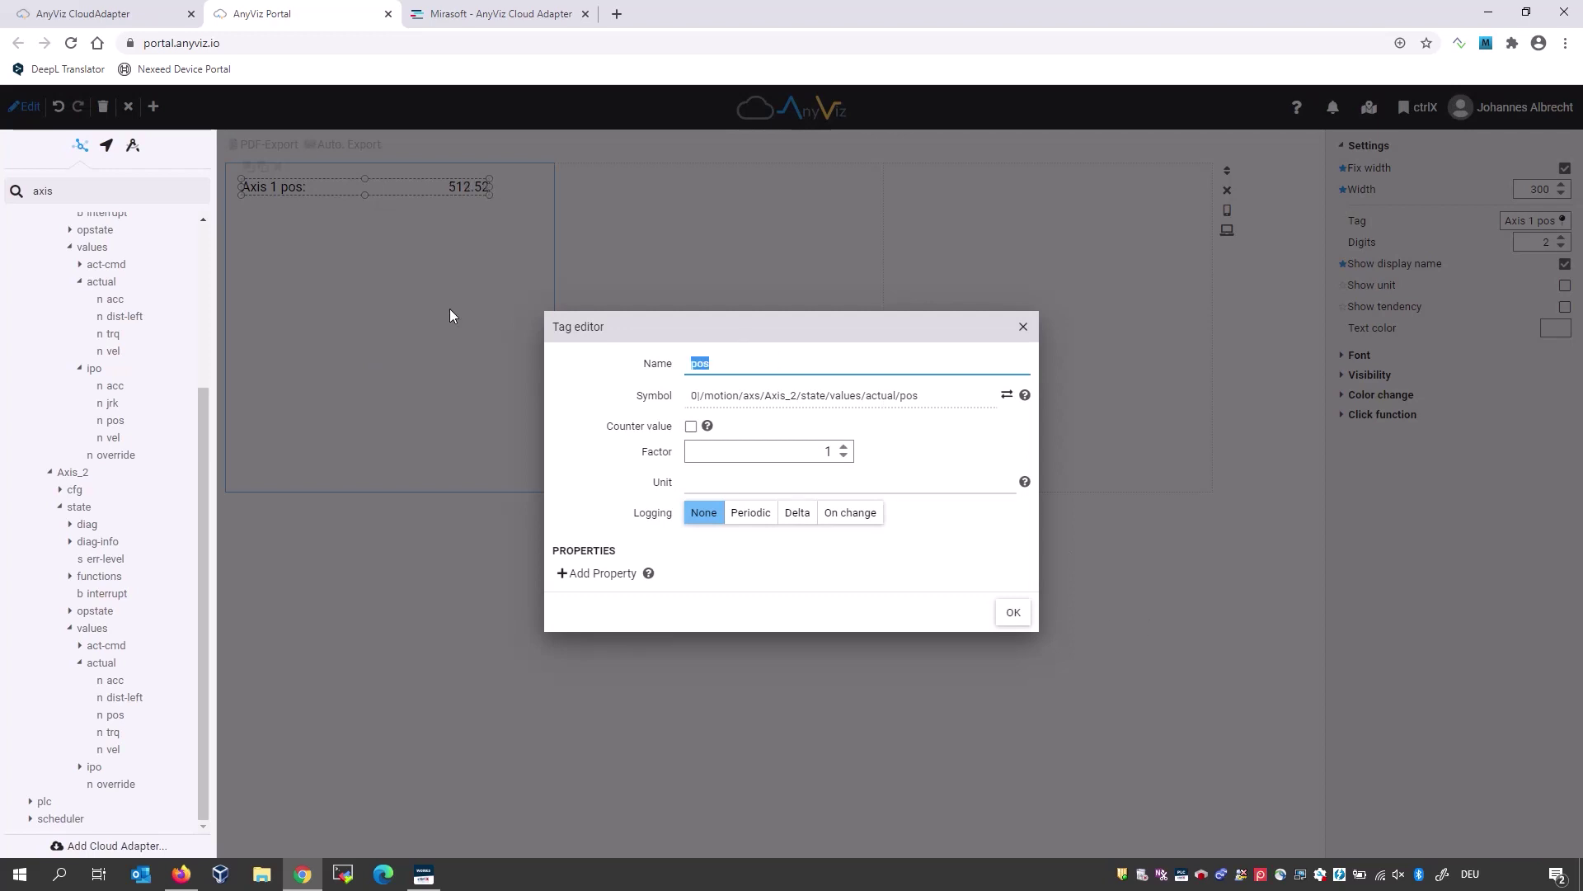
pyautogui.write('Axis 2 pos')
pyautogui.press('Return')
pyautogui.click(335, 423)
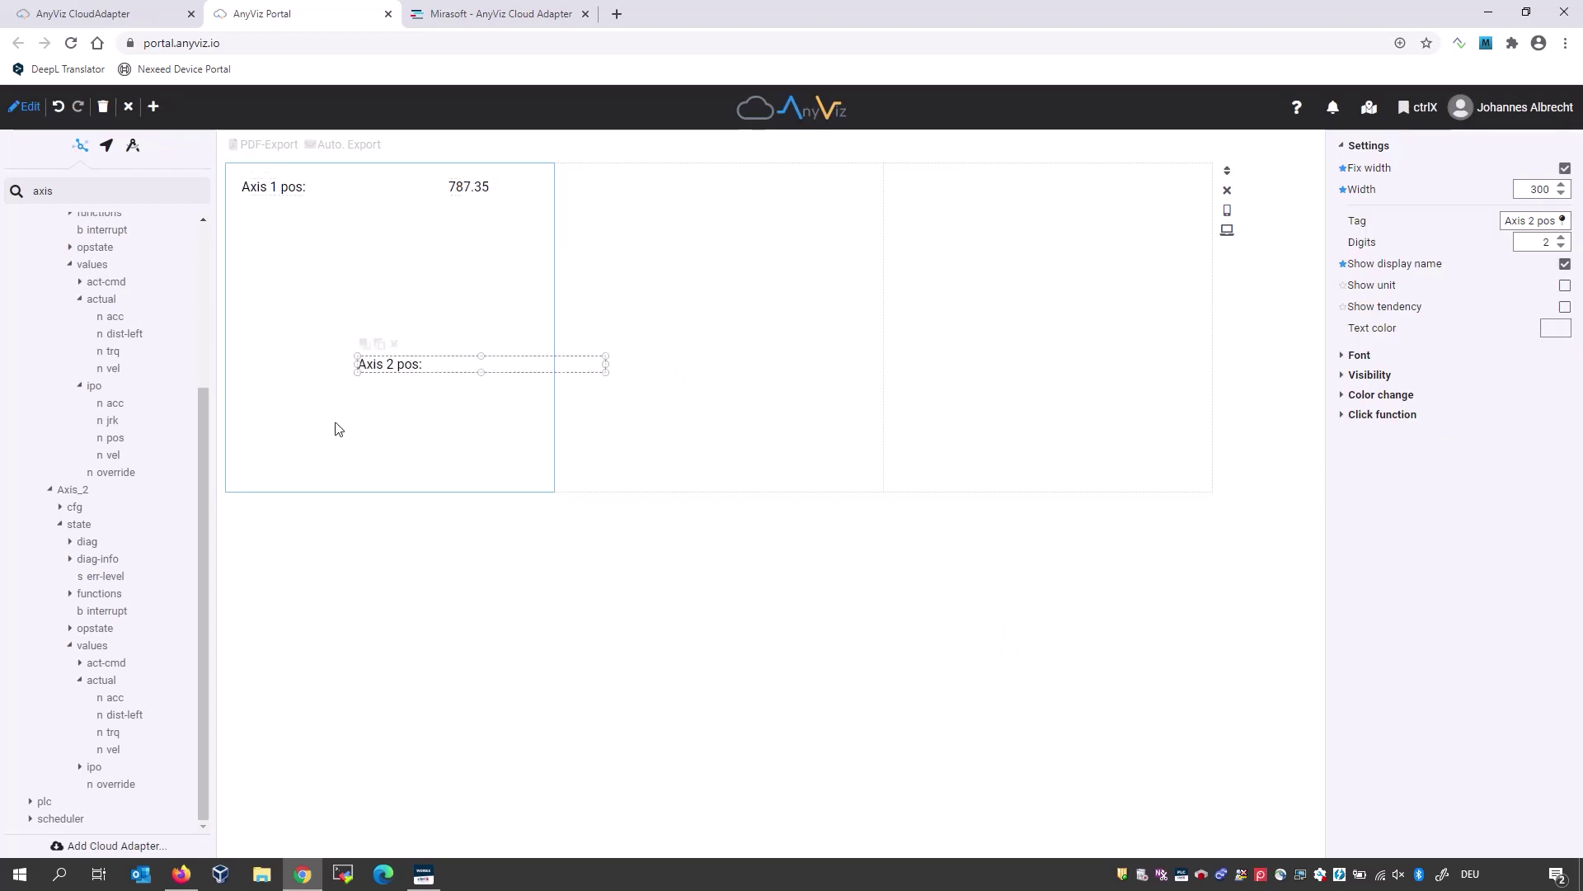
pyautogui.moveTo(399, 360); pyautogui.dragTo(285, 240)
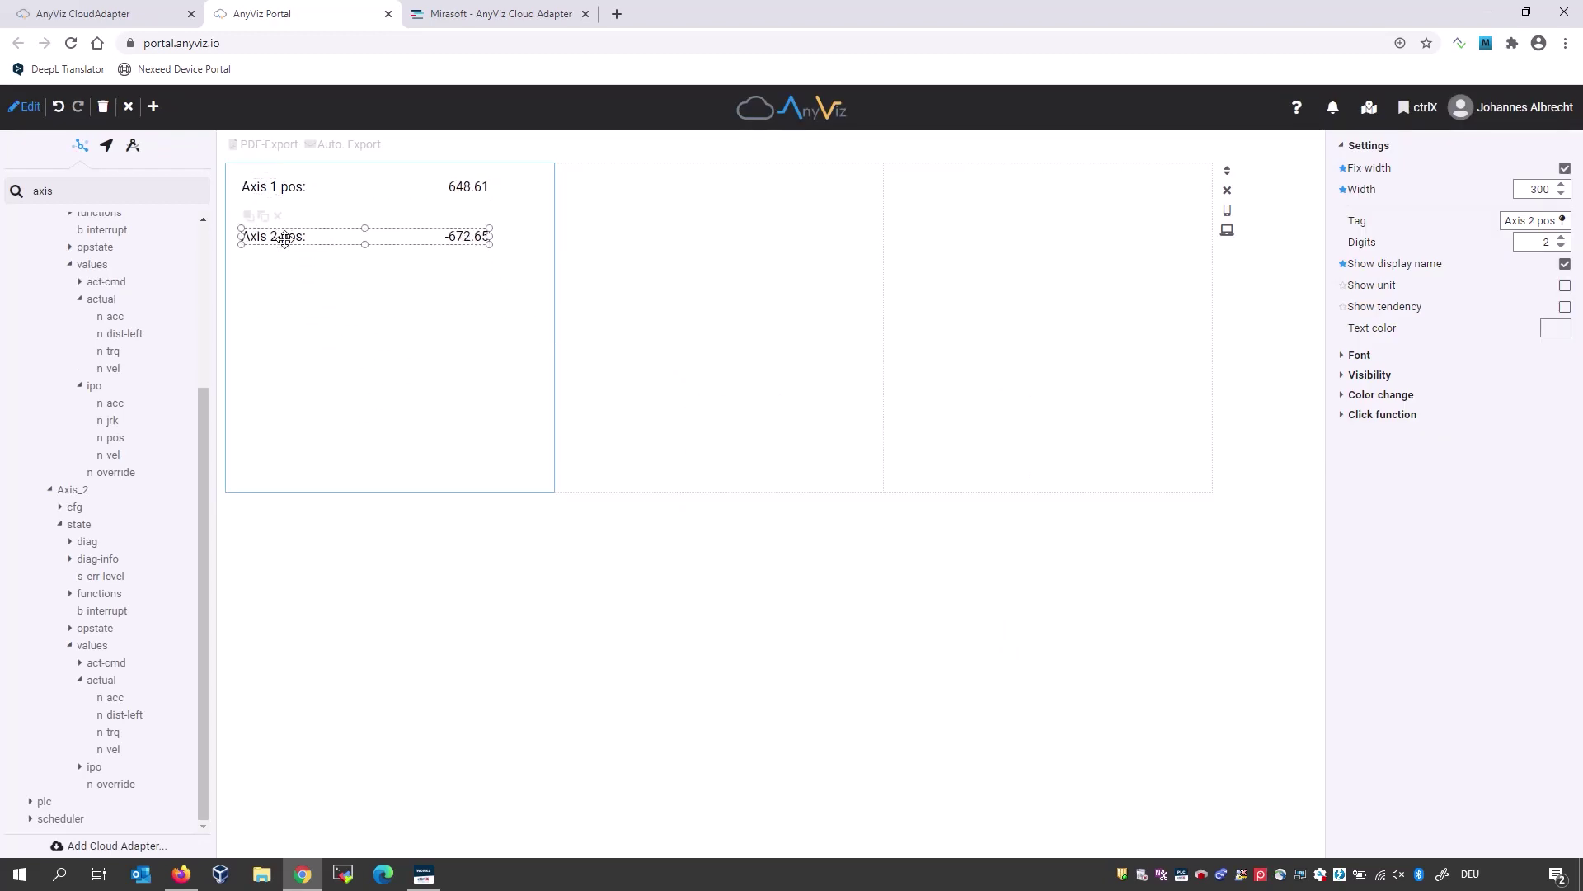
# - Place a bar for Axis 1 pos directly under its tag display and set its range from -800 to 800
pyautogui.scroll(1, 66, 393)
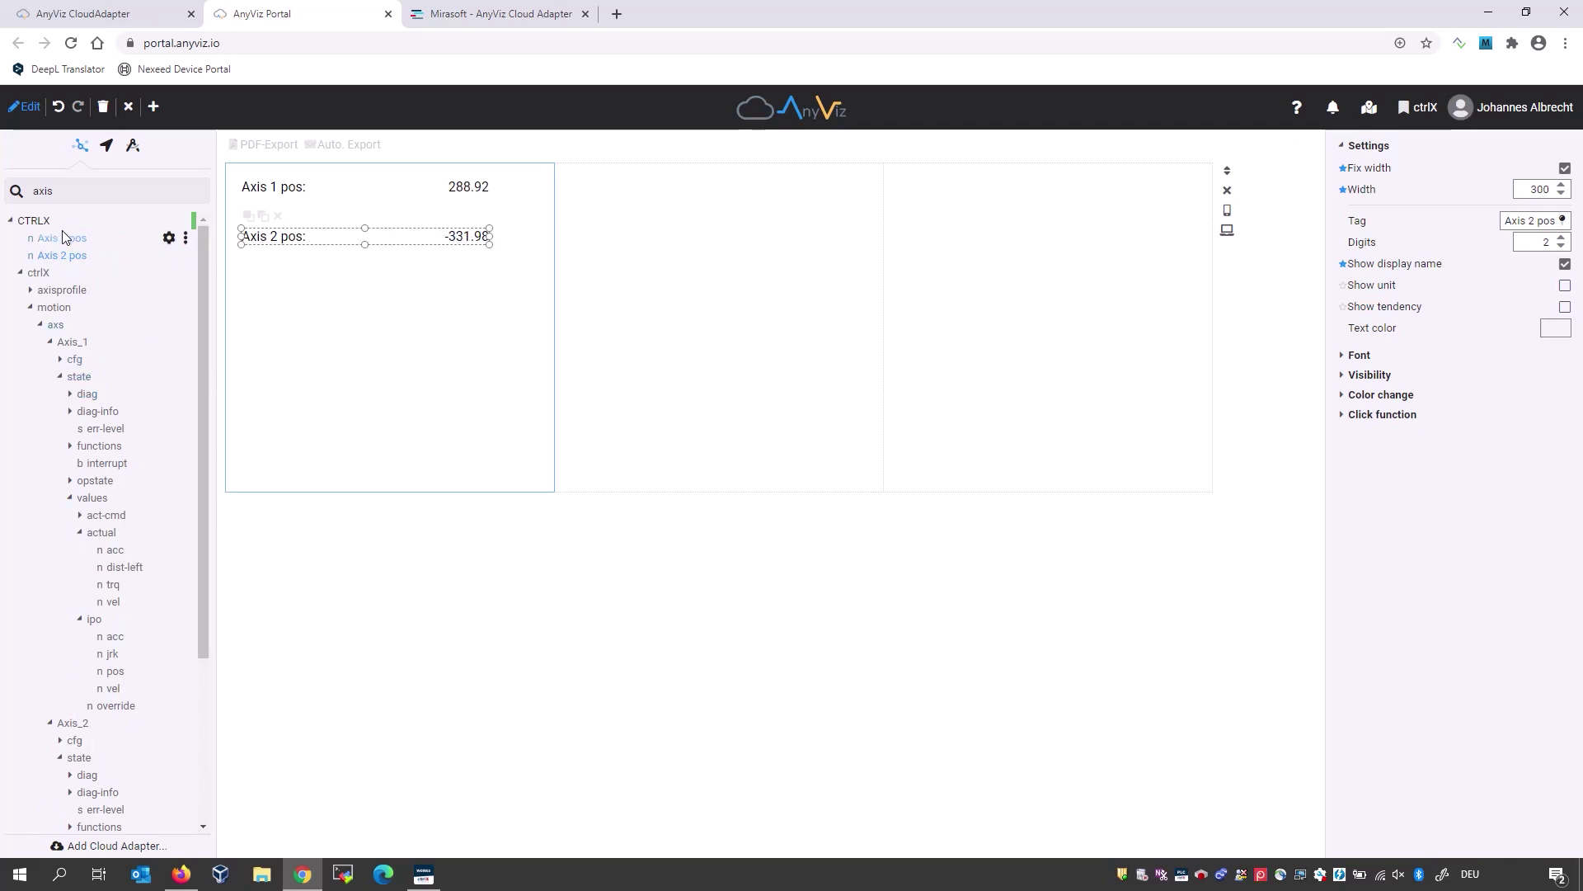
pyautogui.moveTo(62, 237); pyautogui.dragTo(302, 307)
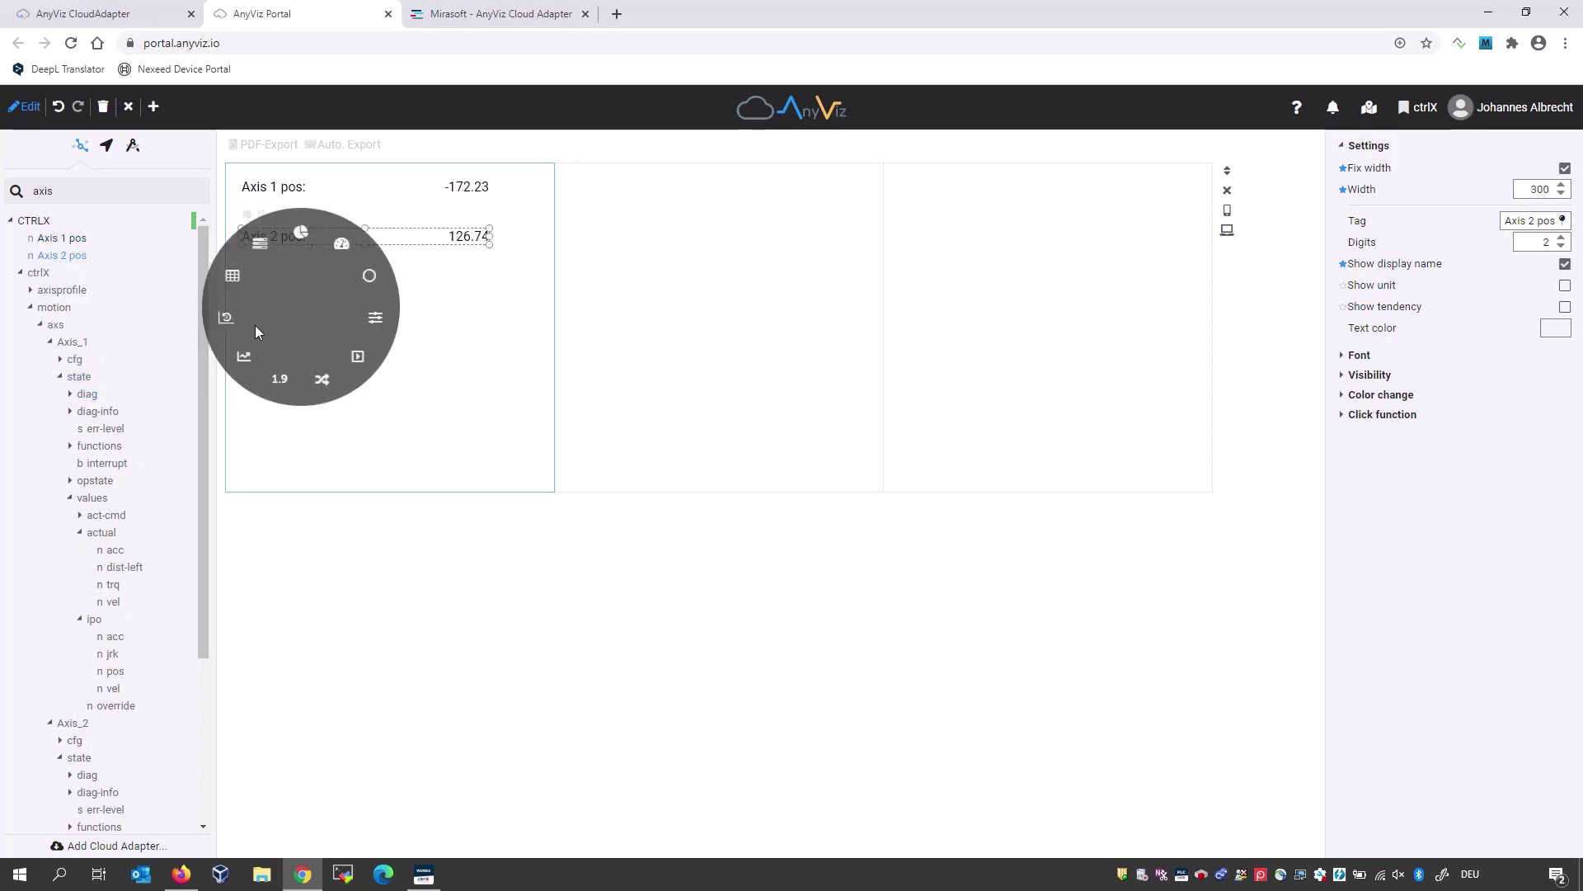
pyautogui.click(260, 243)
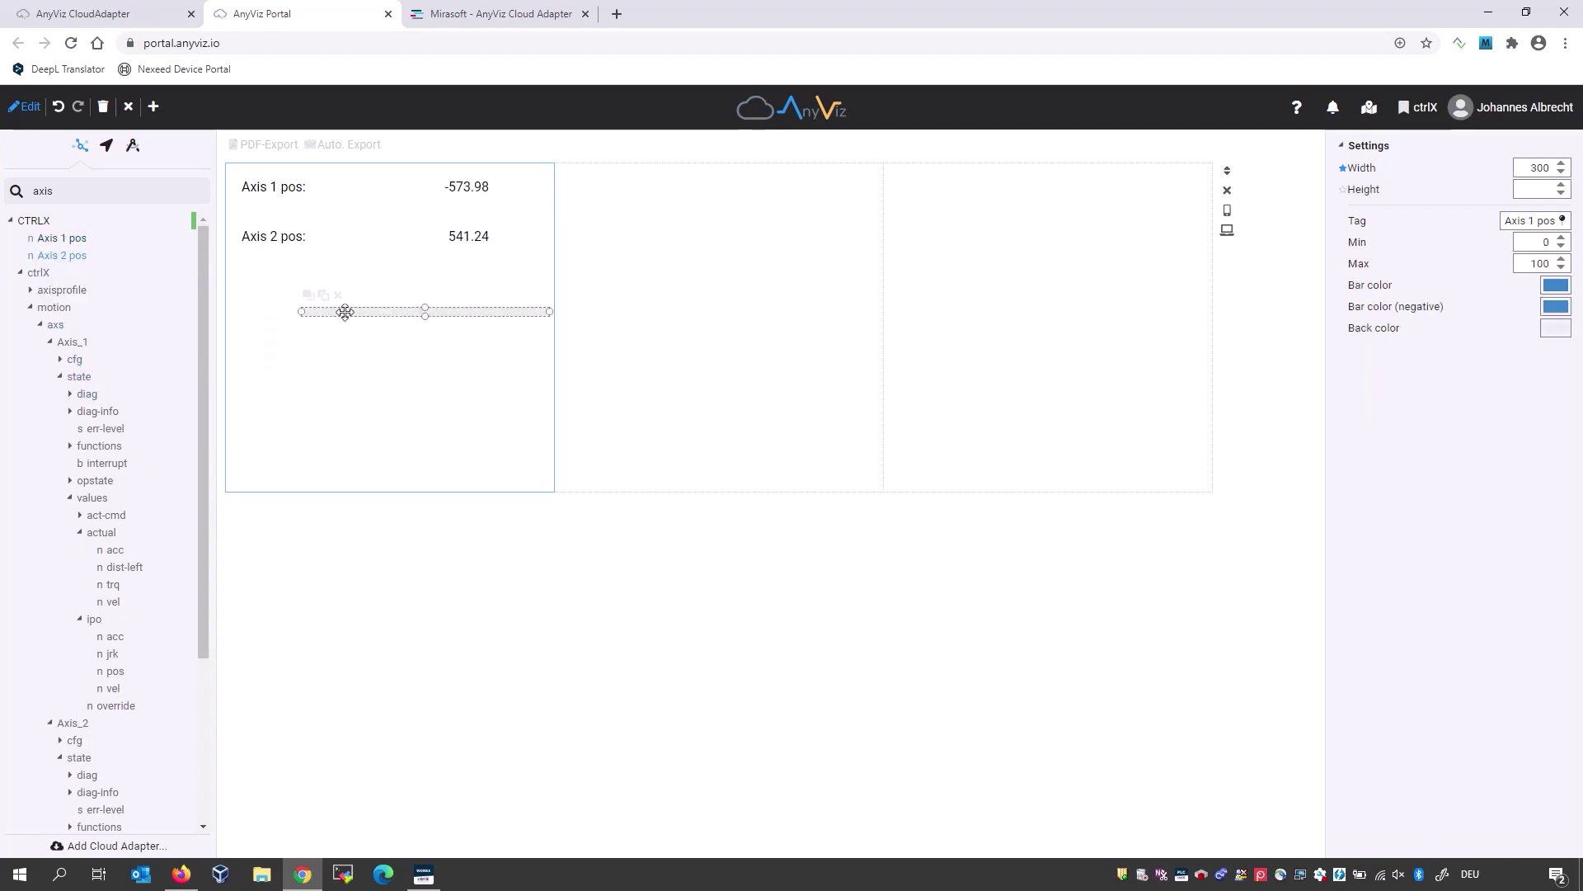
pyautogui.moveTo(345, 311); pyautogui.dragTo(287, 212)
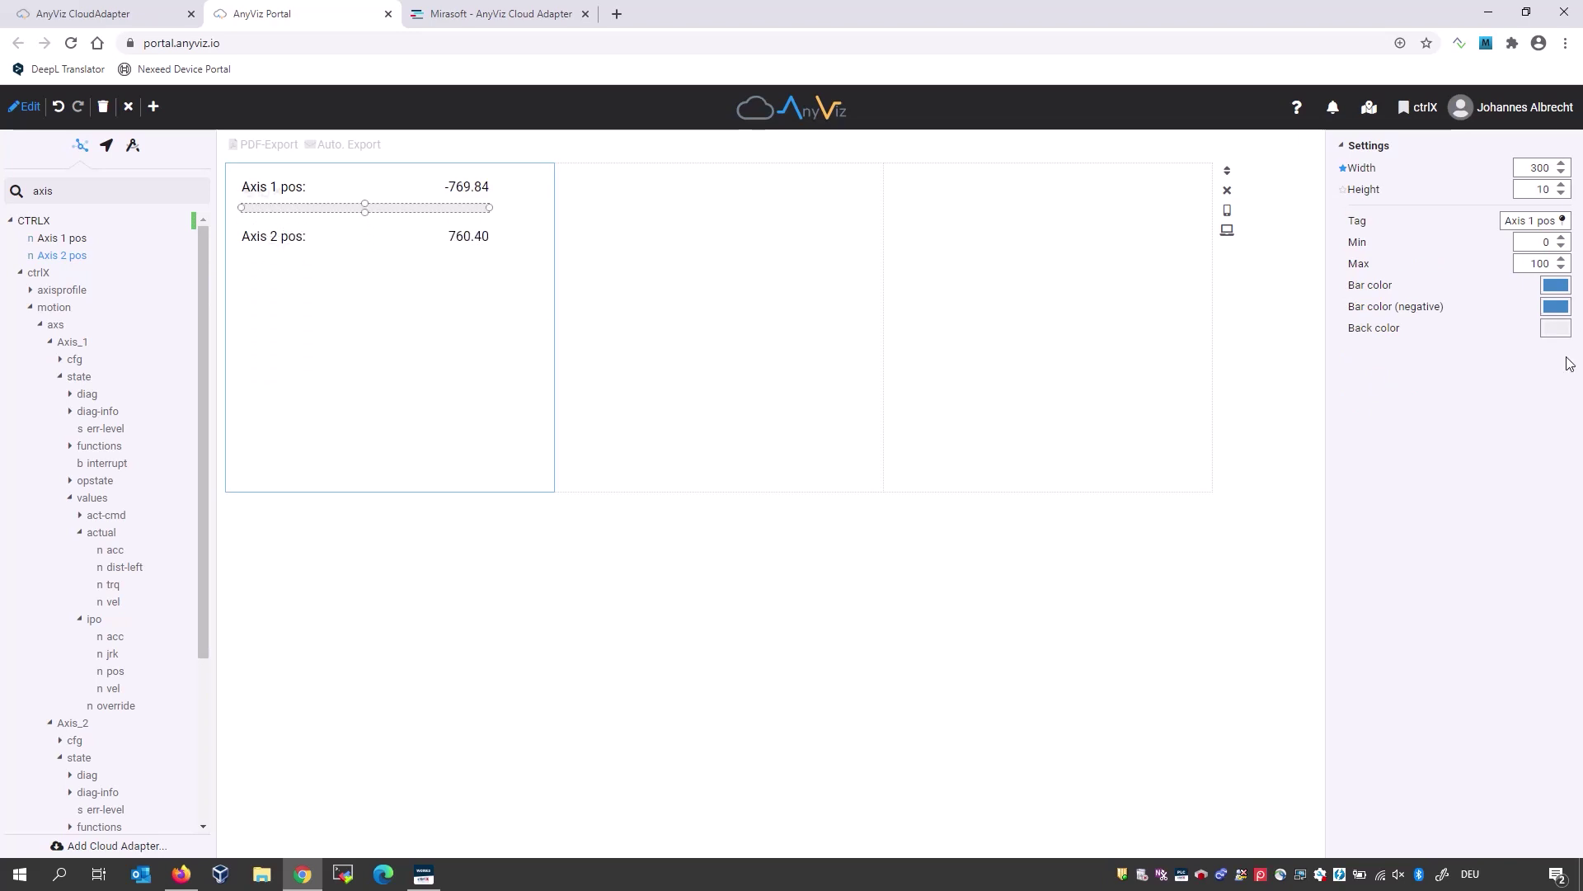
pyautogui.doubleClick(1534, 263)
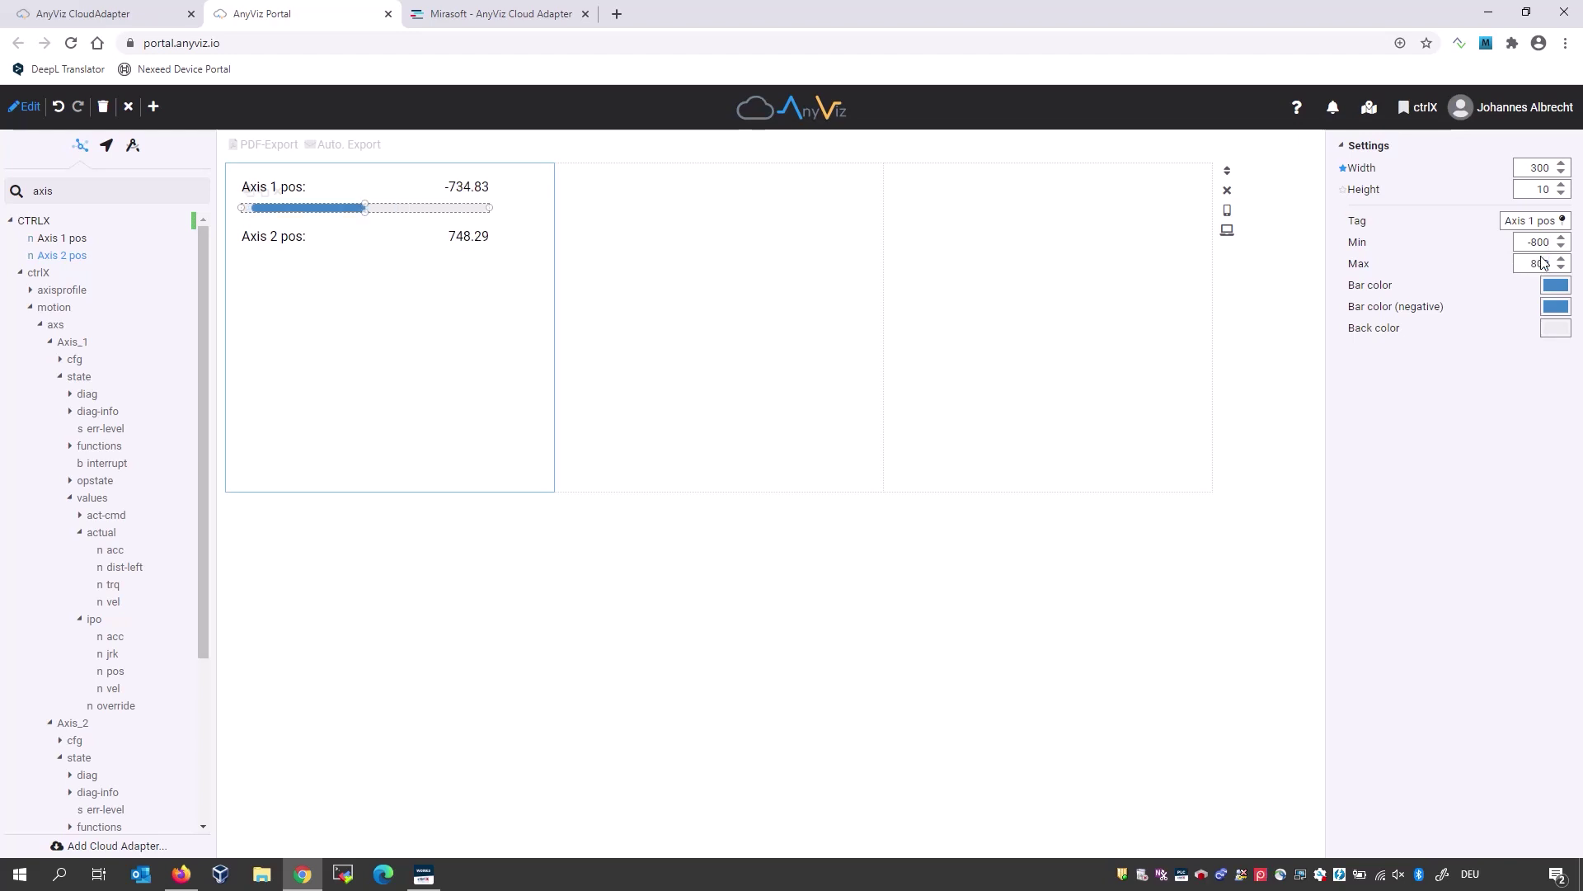
# - Duplicate the bar under the Axis 2 display and assign the Axis 2 pos tag to the copy
pyautogui.moveTo(389, 208); pyautogui.dragTo(375, 252)
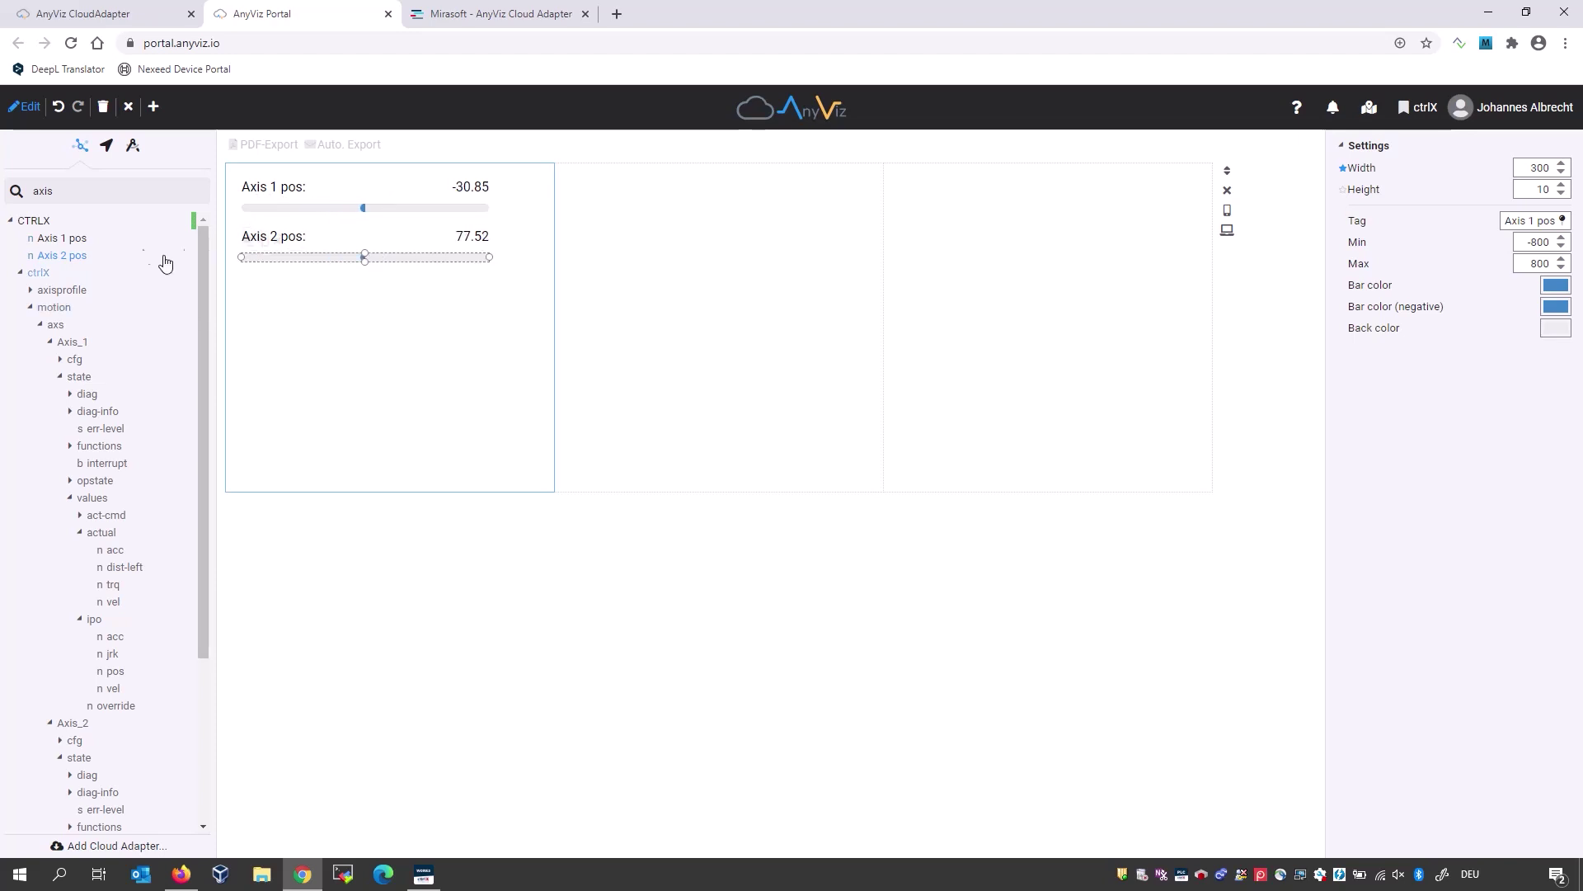
pyautogui.moveTo(85, 256); pyautogui.dragTo(1553, 221)
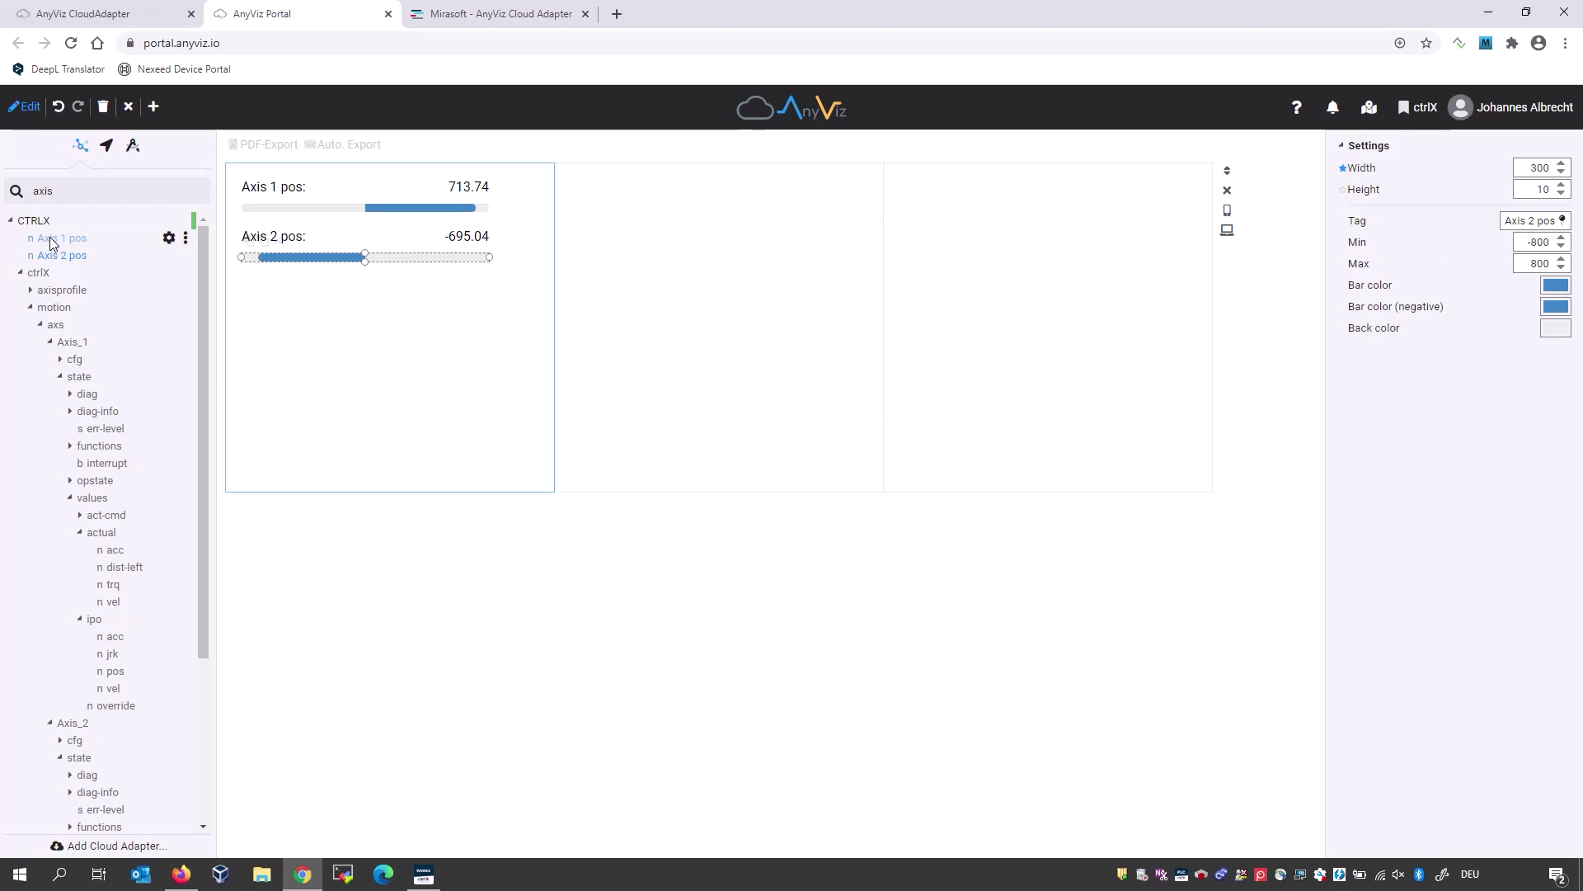
# - Add a trend chart of Axis 1 pos to the middle cell and enlarge it to about 372 × 352 to fill the cell
pyautogui.moveTo(54, 238); pyautogui.dragTo(638, 237)
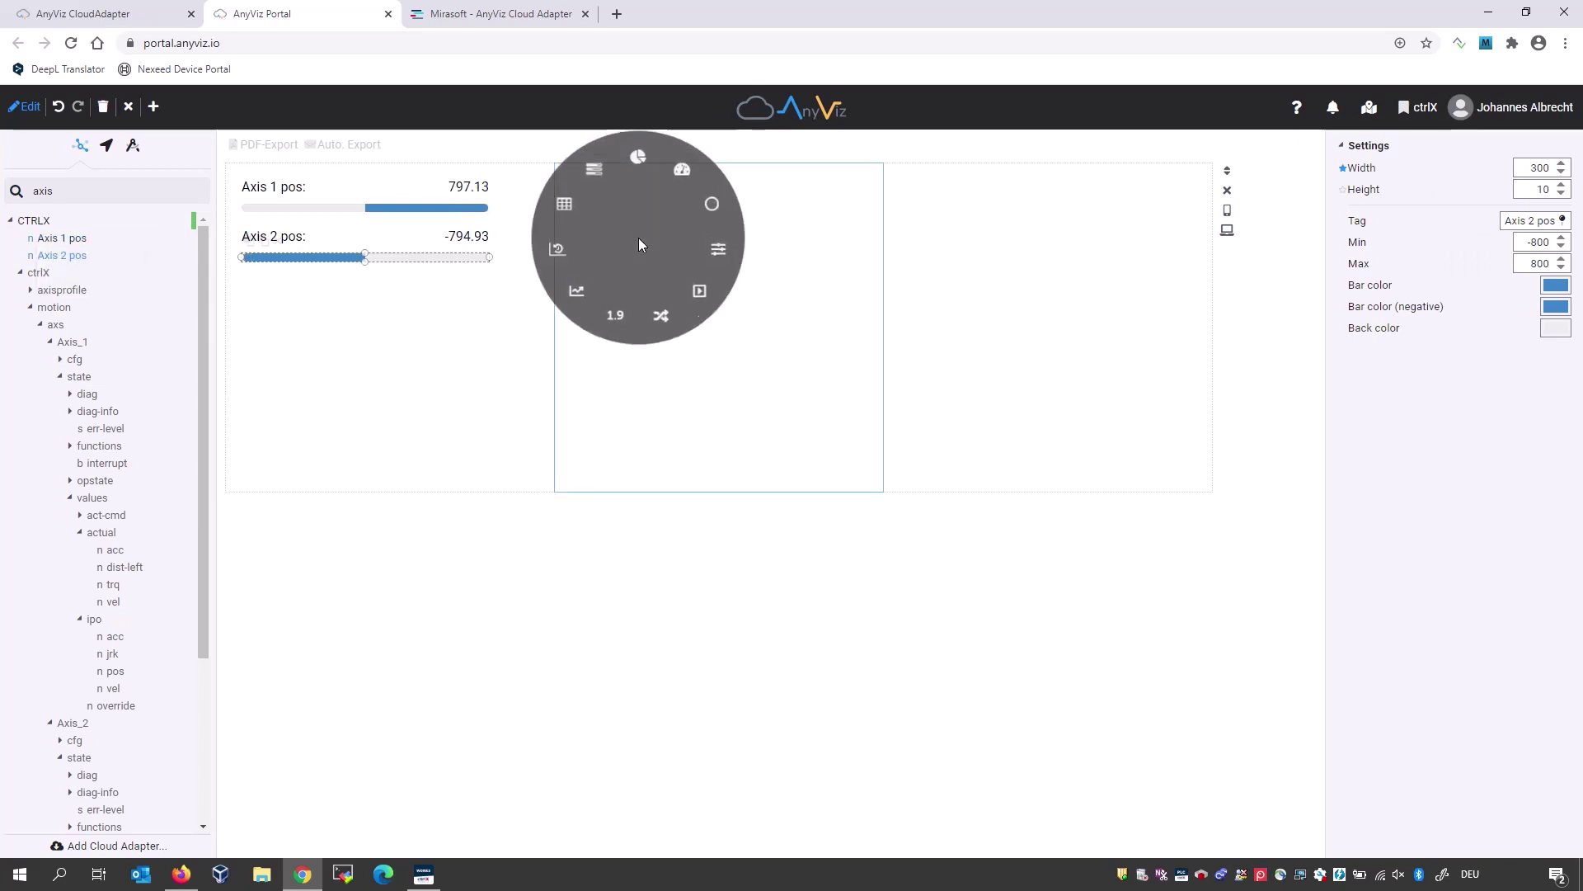
pyautogui.click(580, 291)
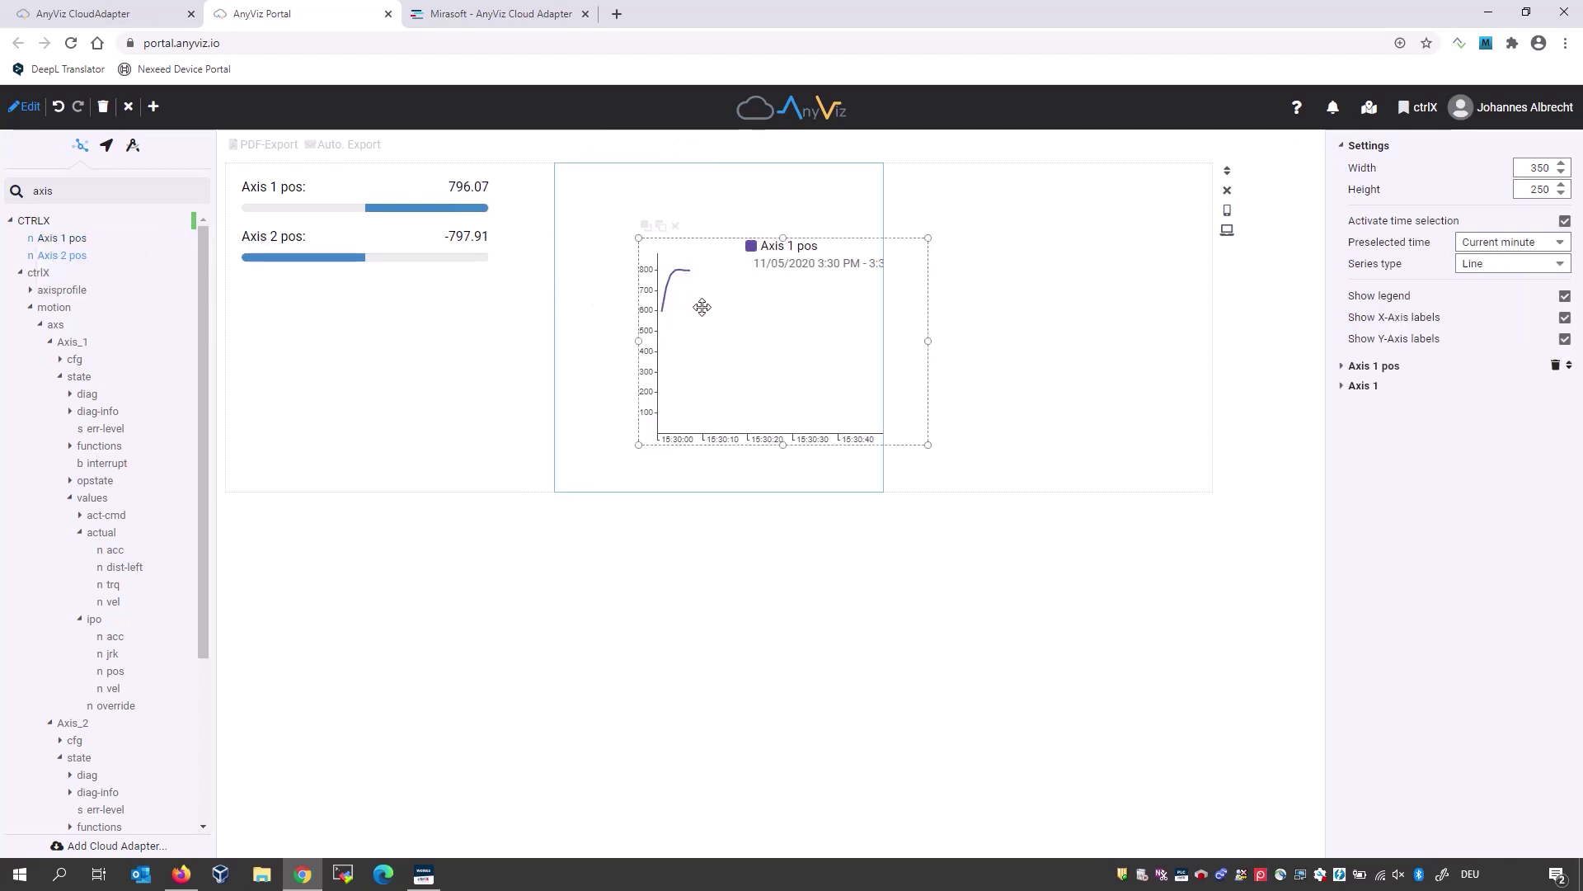
pyautogui.moveTo(854, 397); pyautogui.dragTo(871, 478)
# - Add Axis 2 pos as a second series to the trend chart and set the chart's series type to Spline
pyautogui.moveTo(62, 256); pyautogui.dragTo(645, 431)
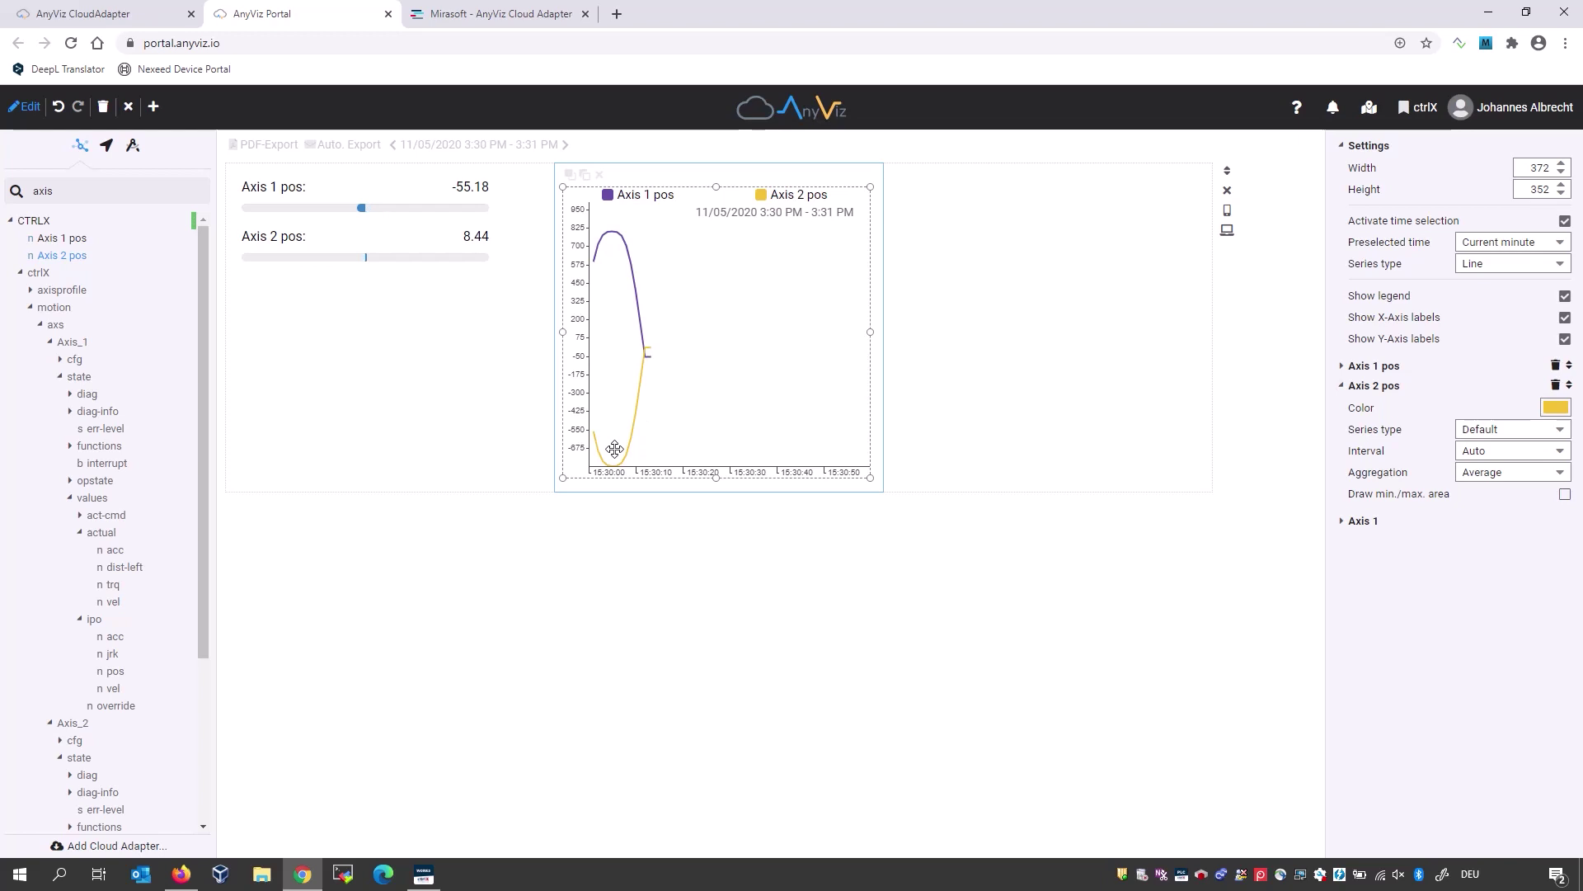
pyautogui.click(1485, 267)
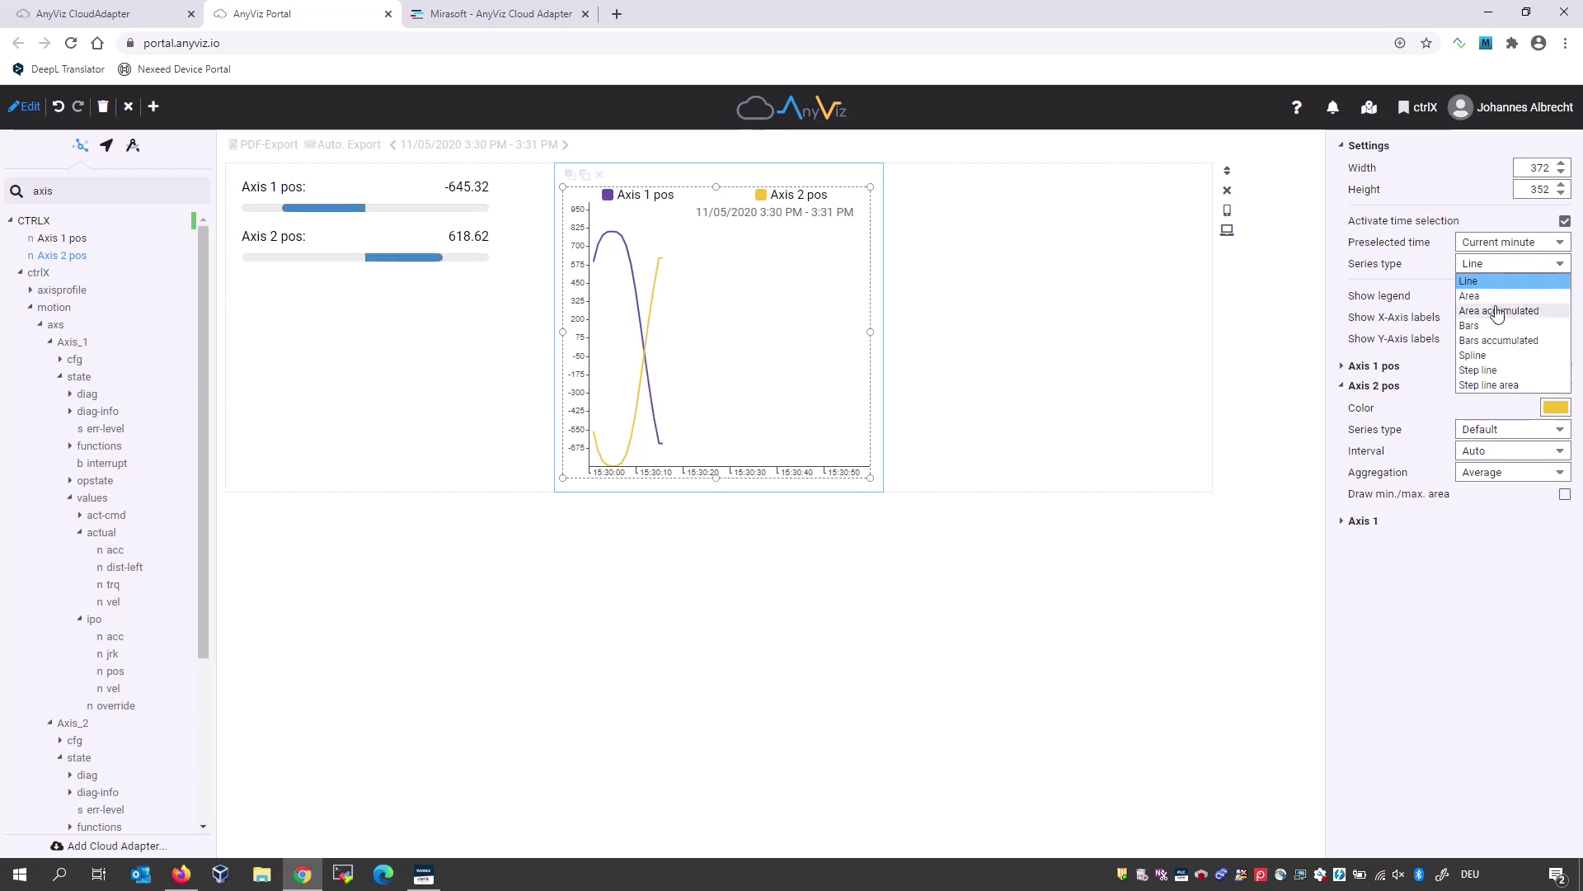
pyautogui.click(1493, 355)
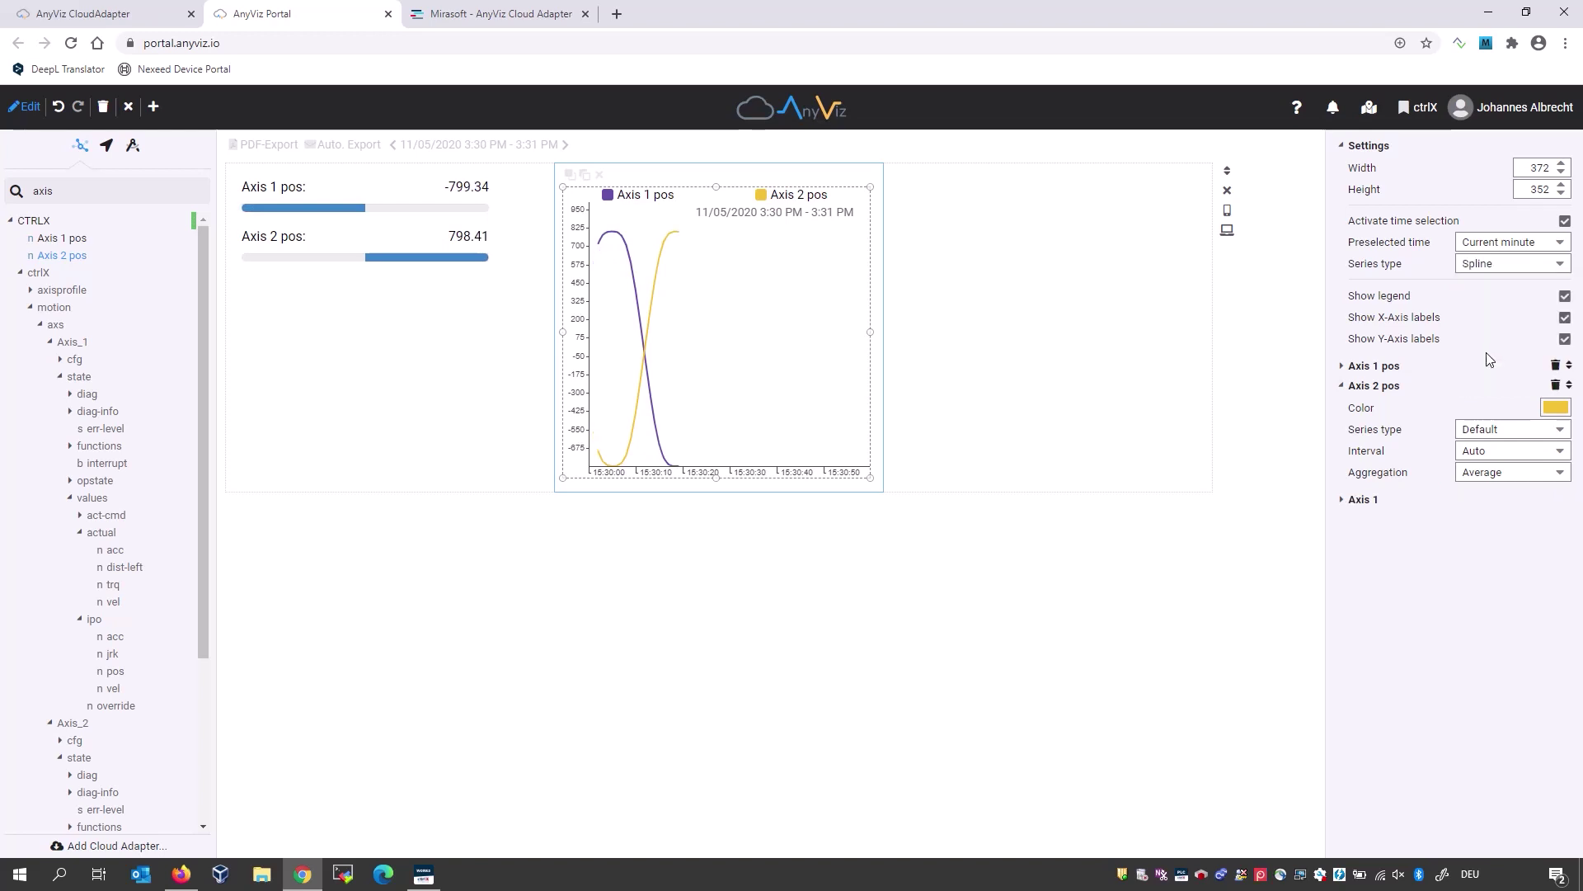
# - Filter the adapter's data tree by "cpu" and expand the framework branch down to the CPU utilisation value
pyautogui.moveTo(87, 184); pyautogui.dragTo(23, 181)
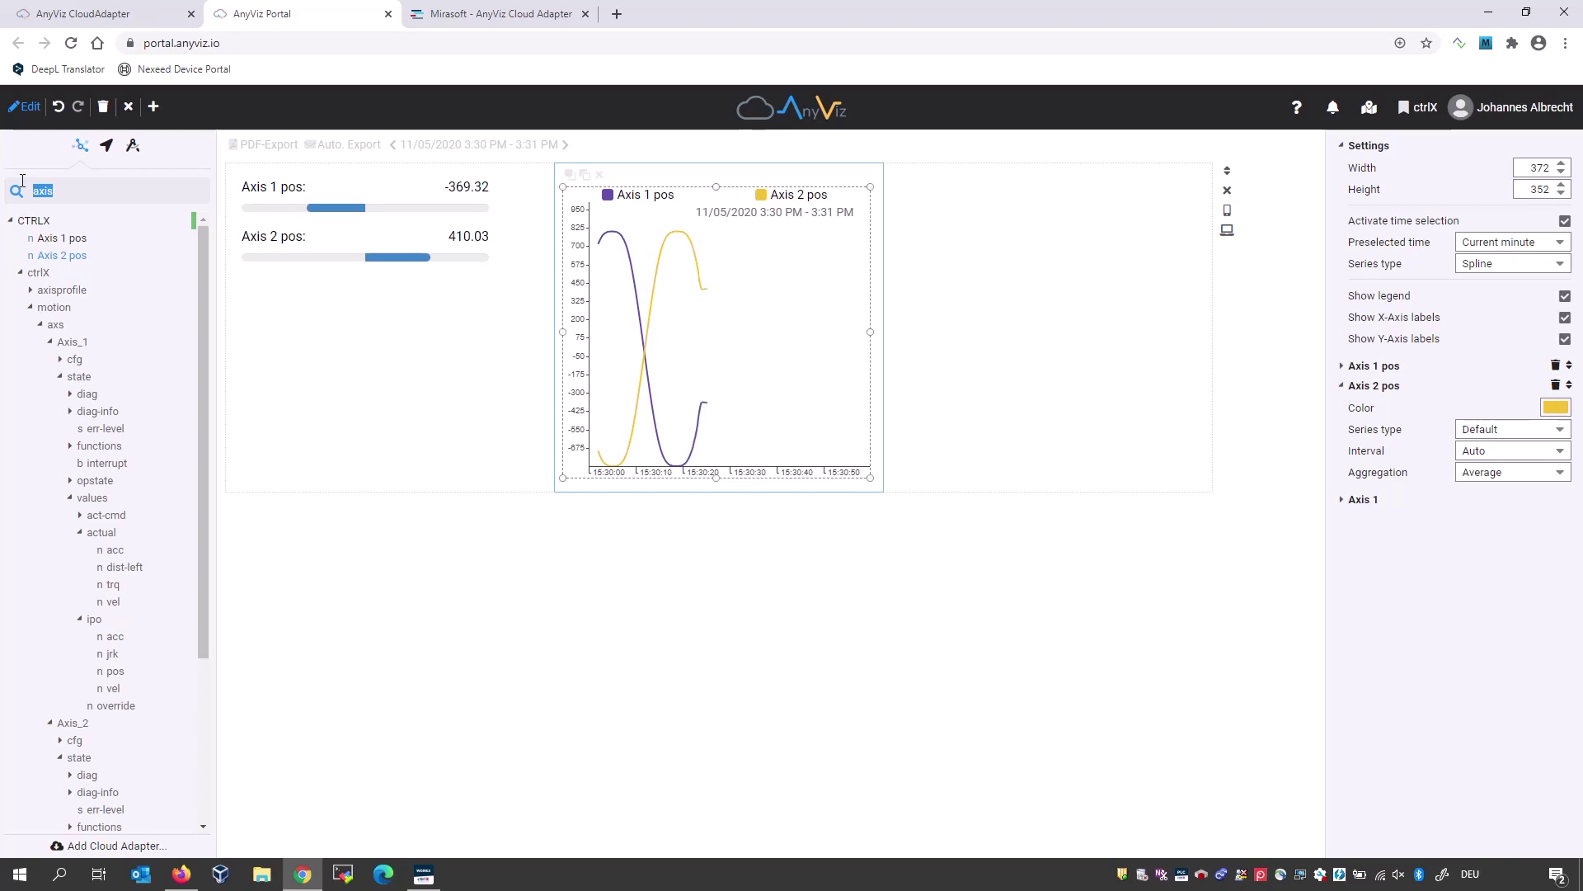
pyautogui.write('cpu')
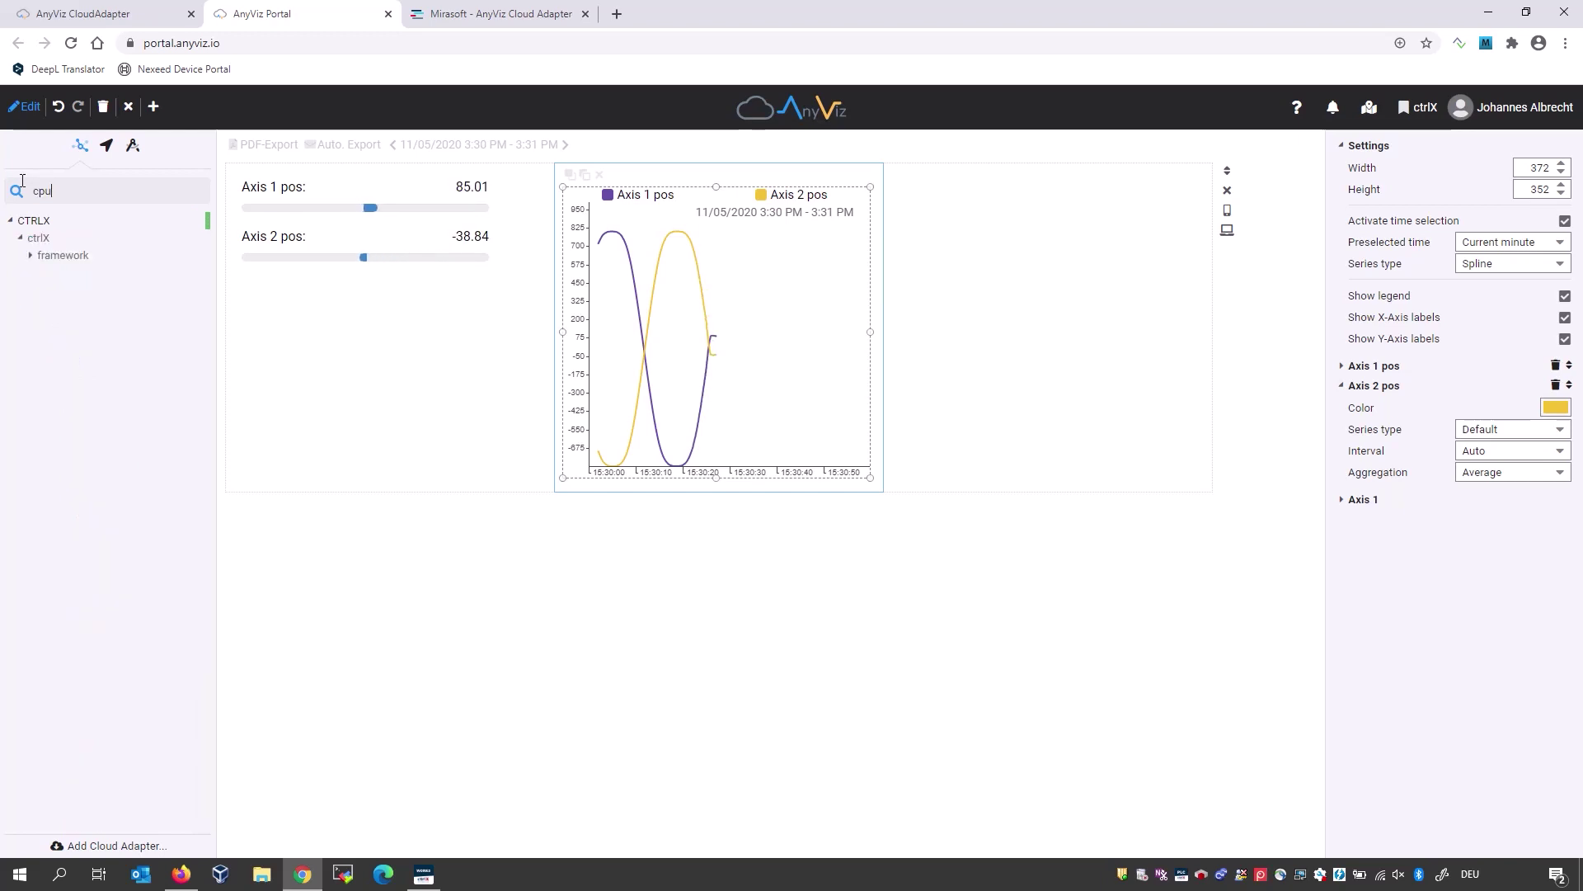
pyautogui.click(49, 257)
pyautogui.click(61, 275)
pyautogui.click(79, 293)
# - Add cpu-utilisation-percent as a tag and show it in the third cell as a trend chart of about 384 × 358
pyautogui.moveTo(93, 316); pyautogui.dragTo(1022, 288)
pyautogui.click(1009, 619)
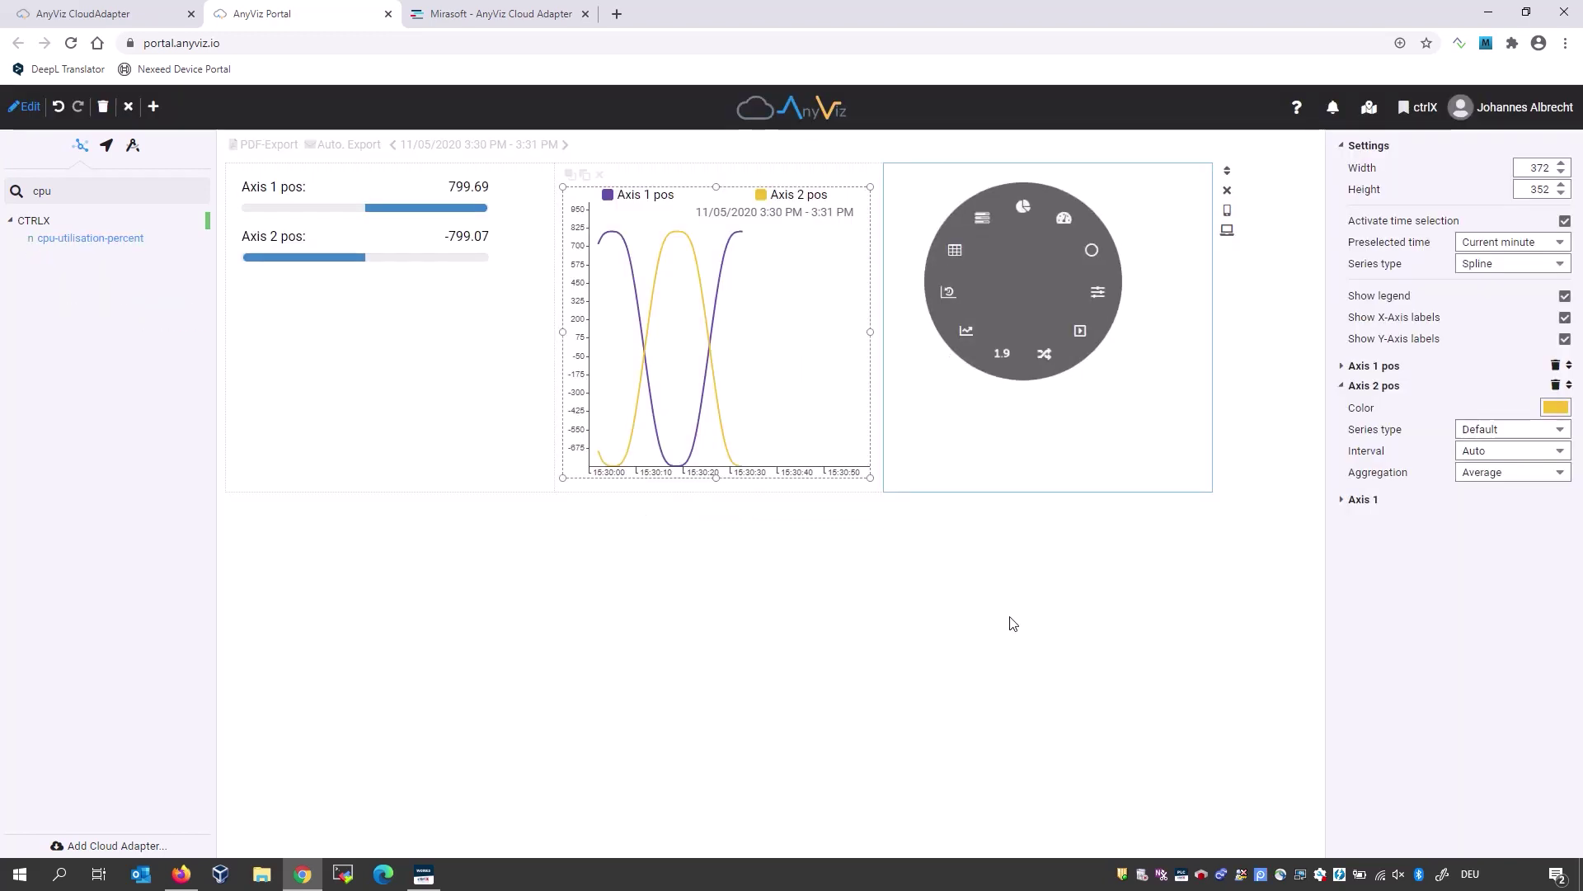
pyautogui.click(964, 334)
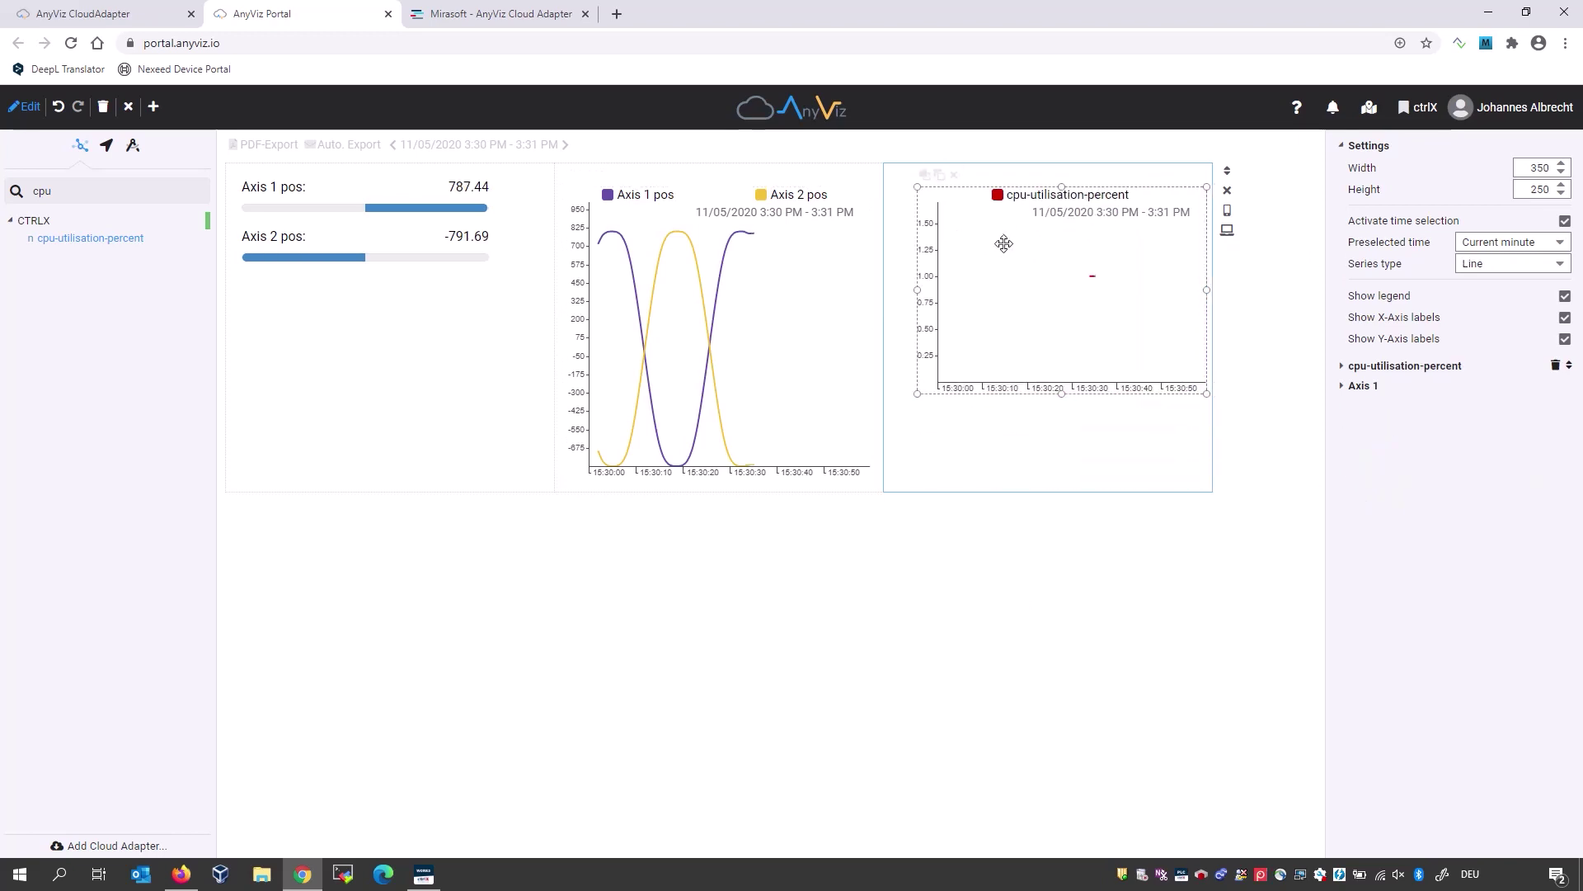
pyautogui.moveTo(918, 385); pyautogui.dragTo(890, 474)
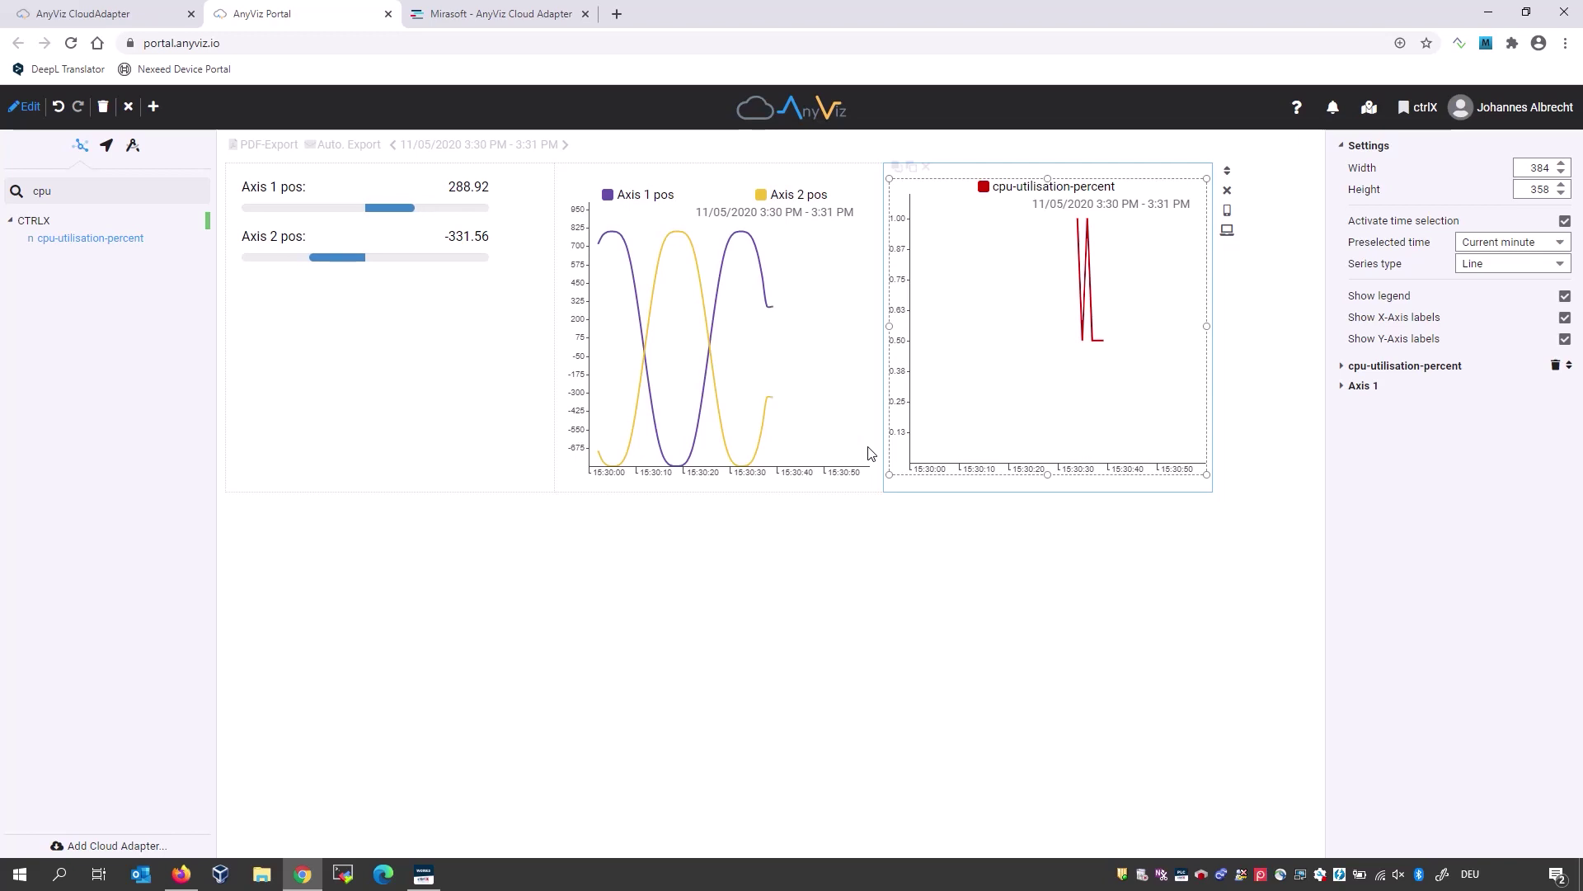